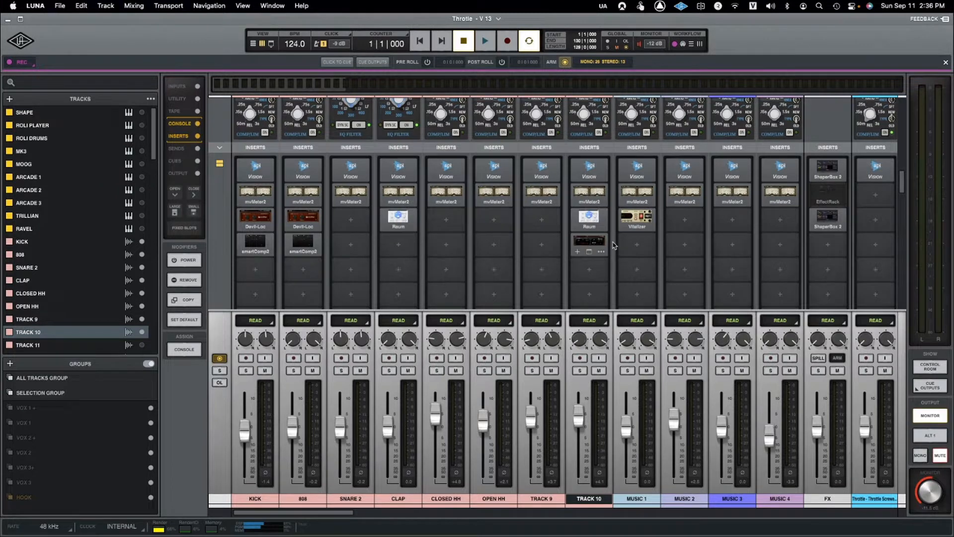
- View the PanMan panner settings on TRACK 10, and close the plugin window
click(589, 242)
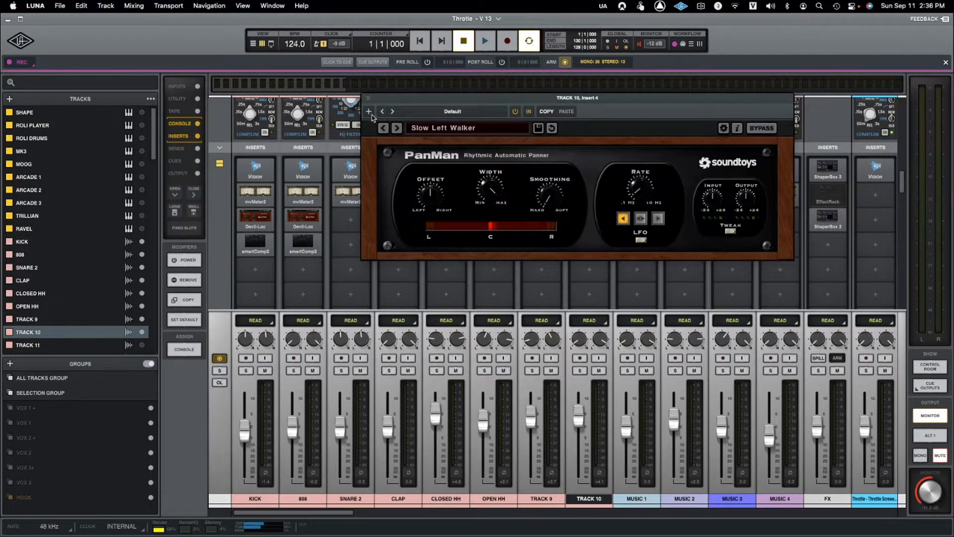
click(368, 98)
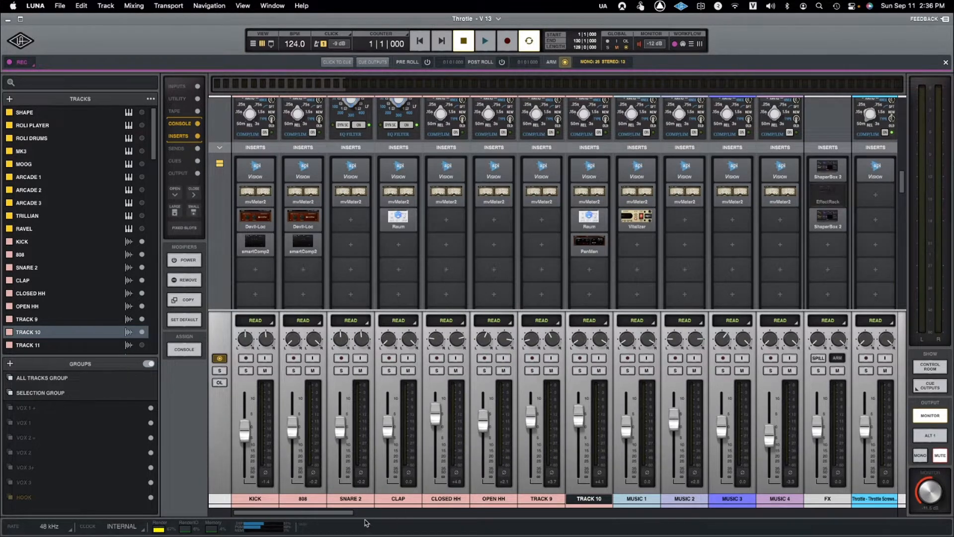
- Examine the reverb and delay sends on the hook vocal channels, from DUCK HK MAIN to THROT M
drag(342, 515, 498, 522)
click(387, 498)
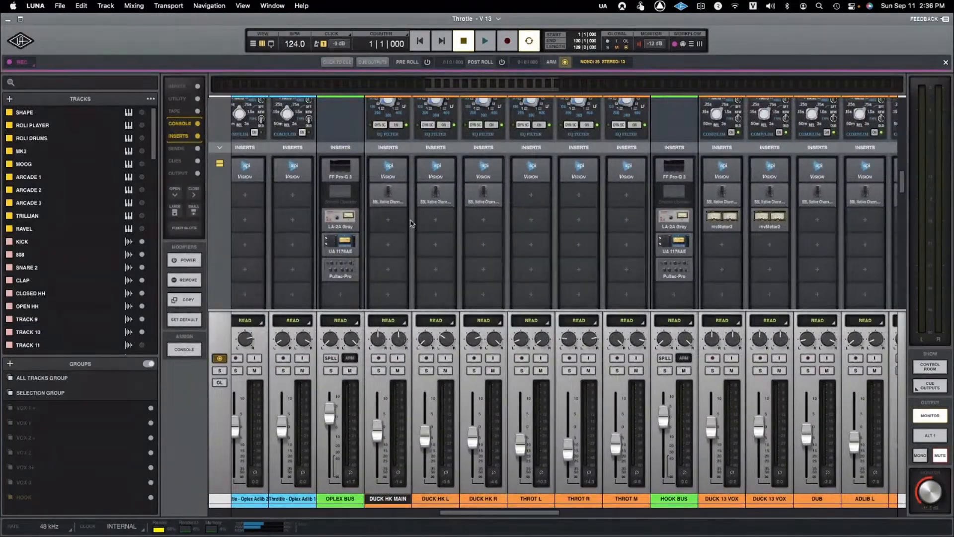
scroll(411, 221, down, 5)
scroll(411, 221, down, 5)
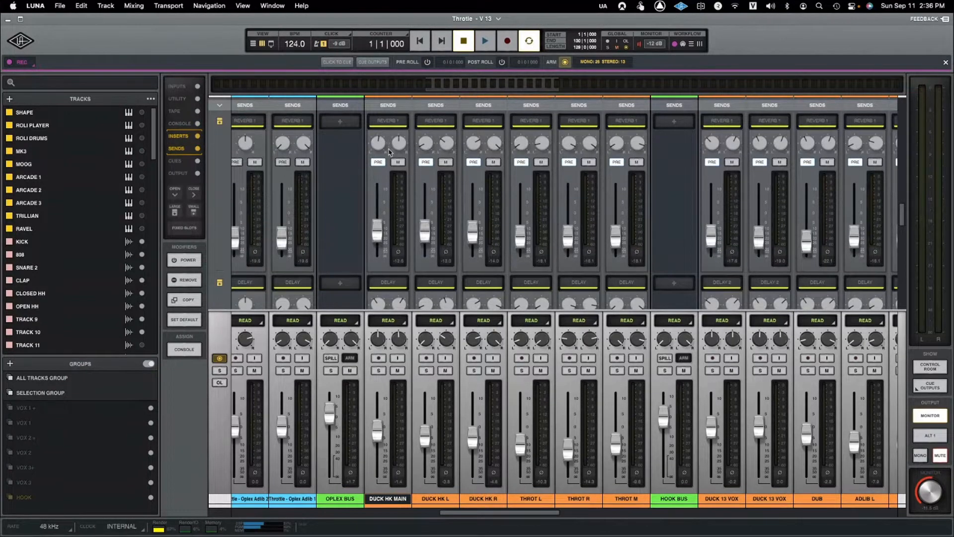
scroll(392, 230, down, 3)
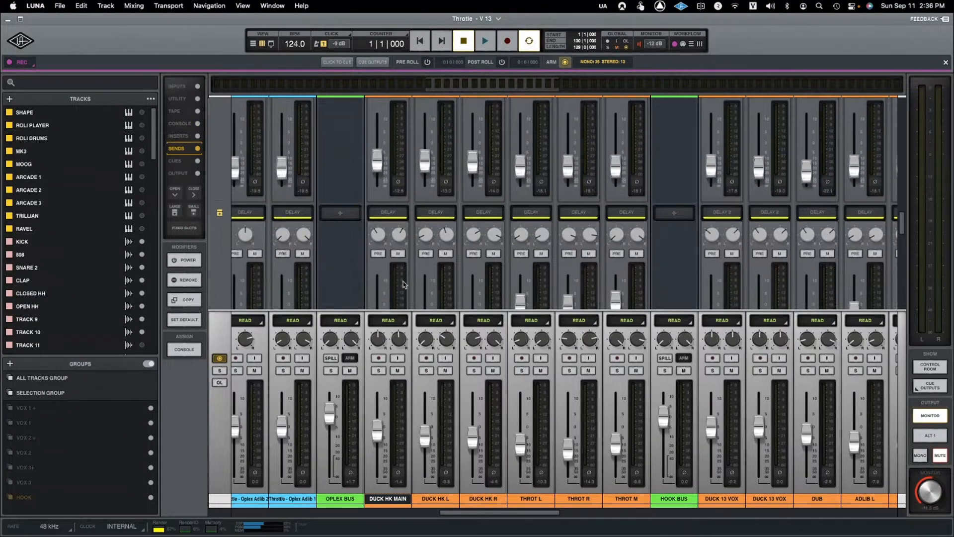
scroll(403, 279, down, 6)
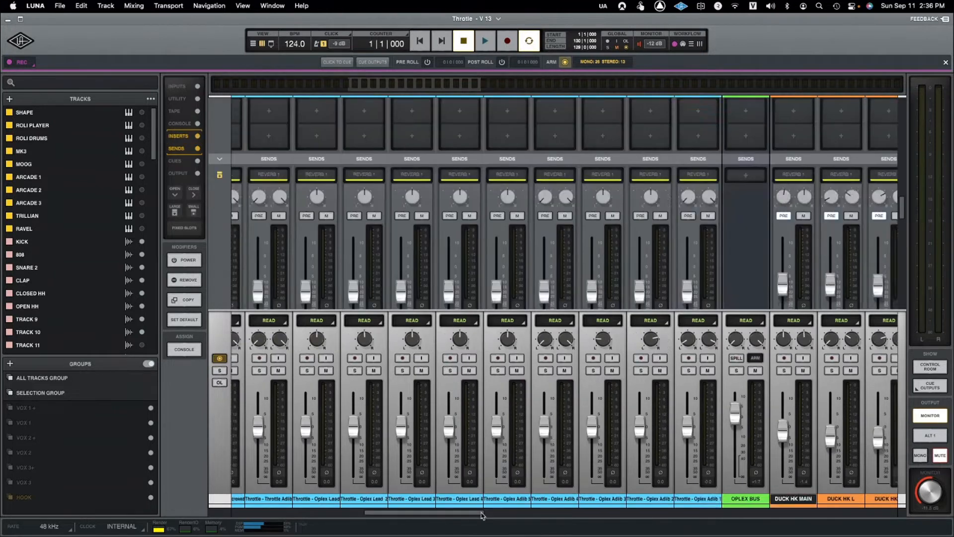
drag(481, 513, 540, 520)
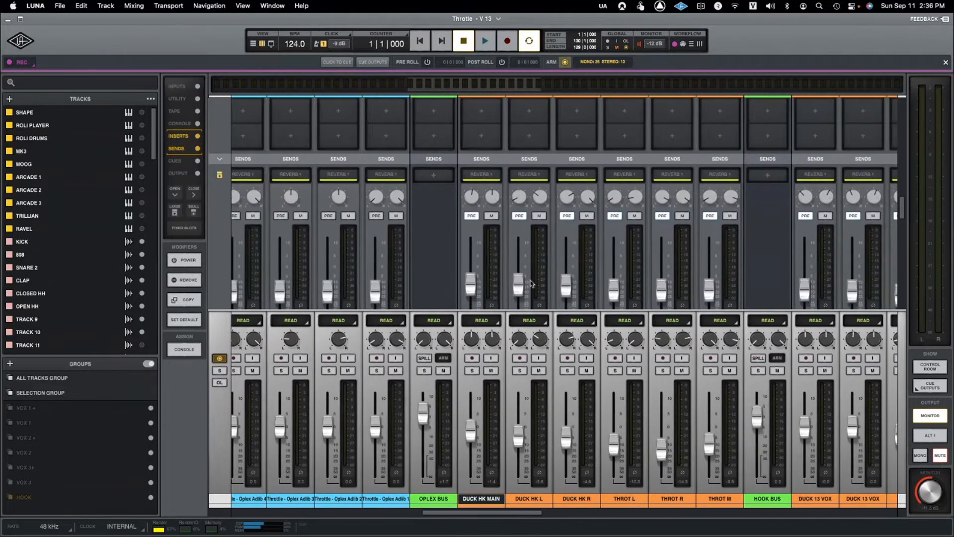
scroll(531, 278, down, 1)
scroll(517, 219, down, 2)
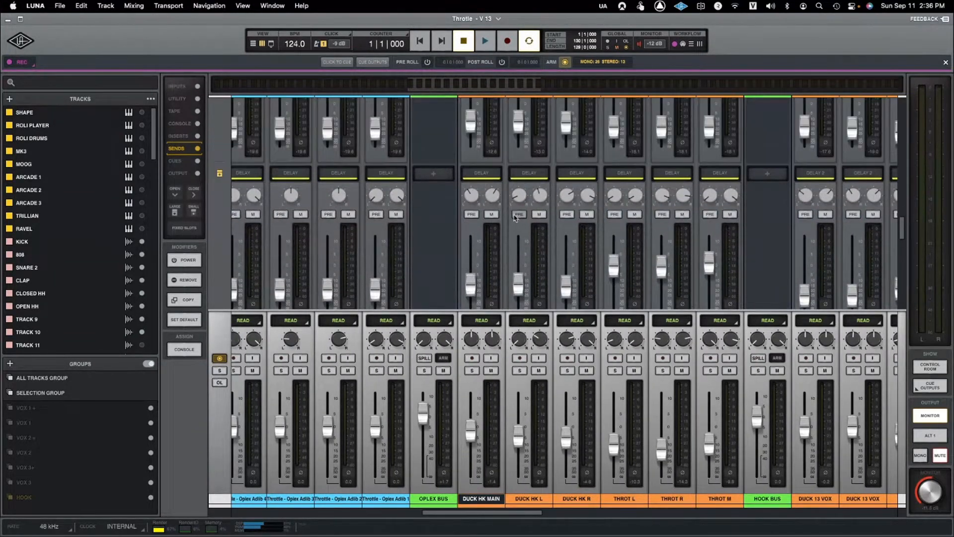
scroll(504, 165, up, 1)
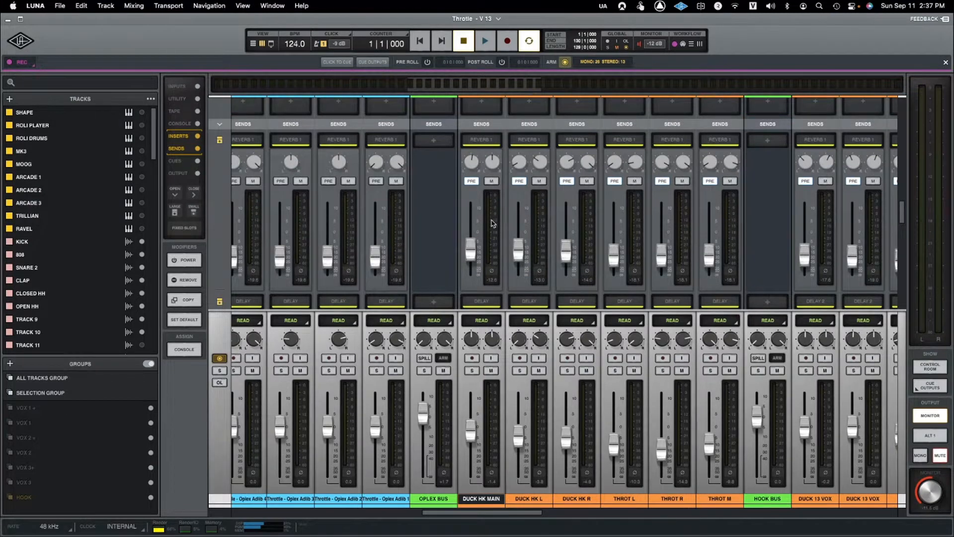
scroll(493, 199, down, 5)
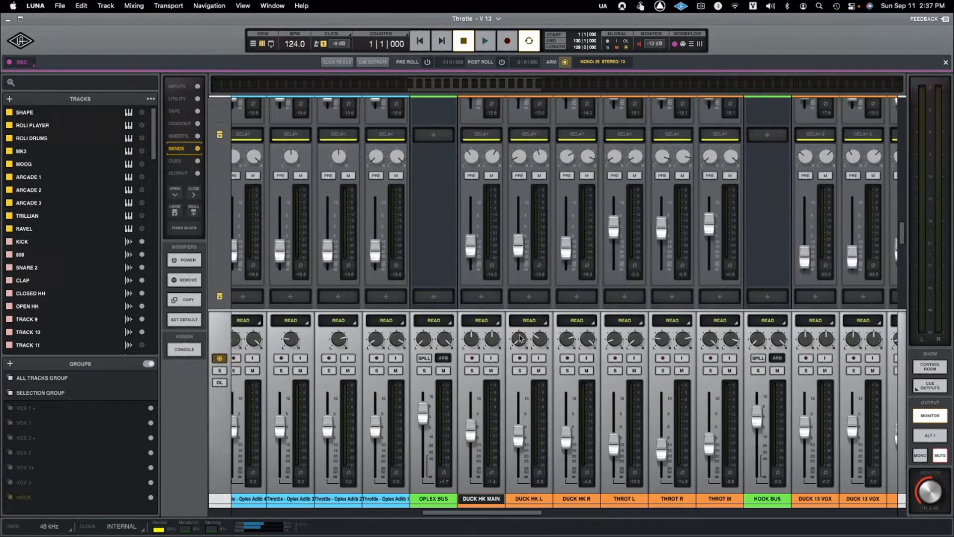
scroll(534, 229, up, 3)
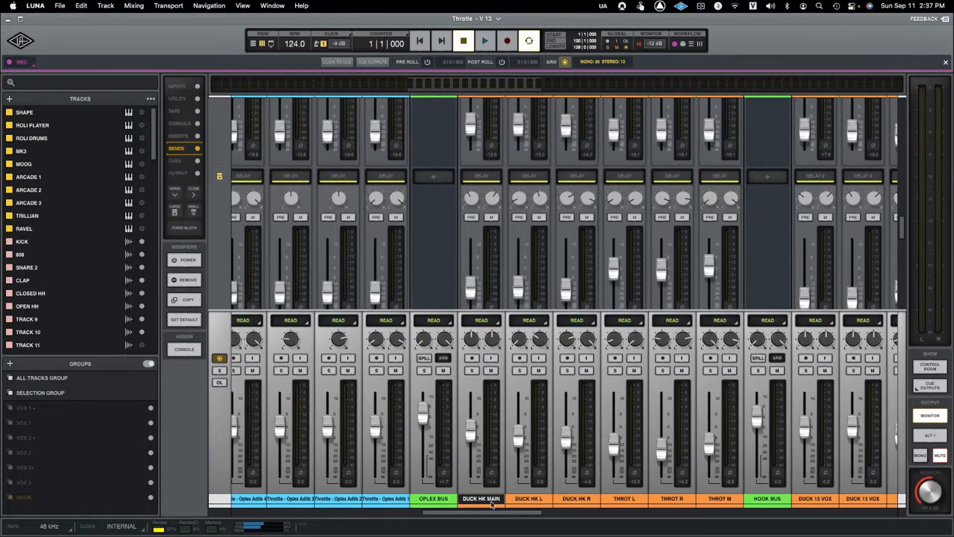
- Go through the effect return channels by selecting each from REVERB 1 to SOUNDTOYS, ending on TUNE
drag(493, 513, 775, 501)
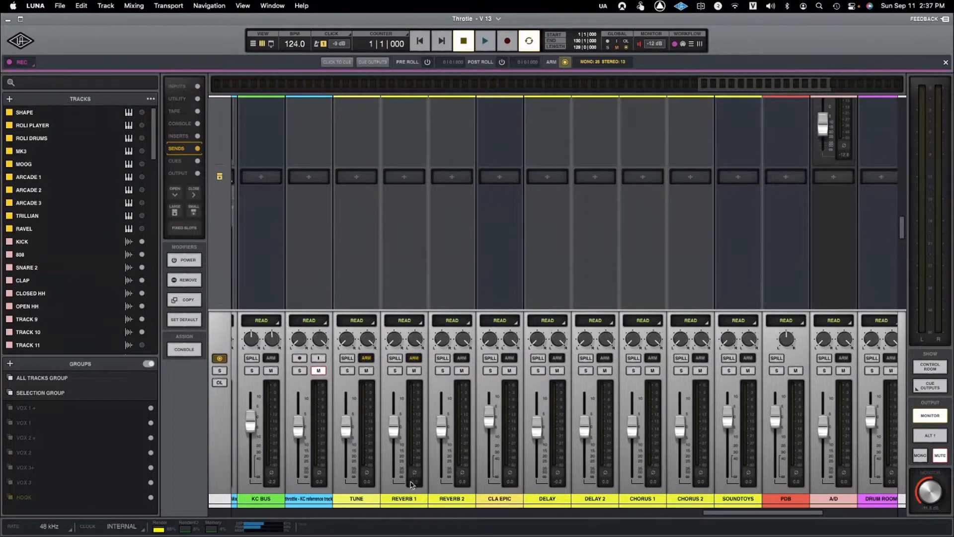
click(408, 499)
click(453, 499)
click(502, 501)
click(553, 500)
click(592, 502)
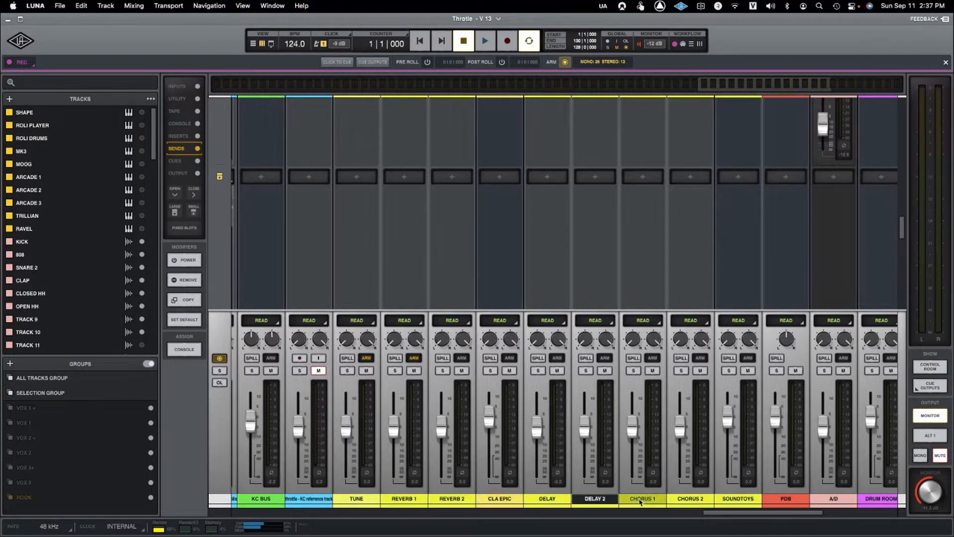
click(636, 502)
click(681, 502)
click(724, 502)
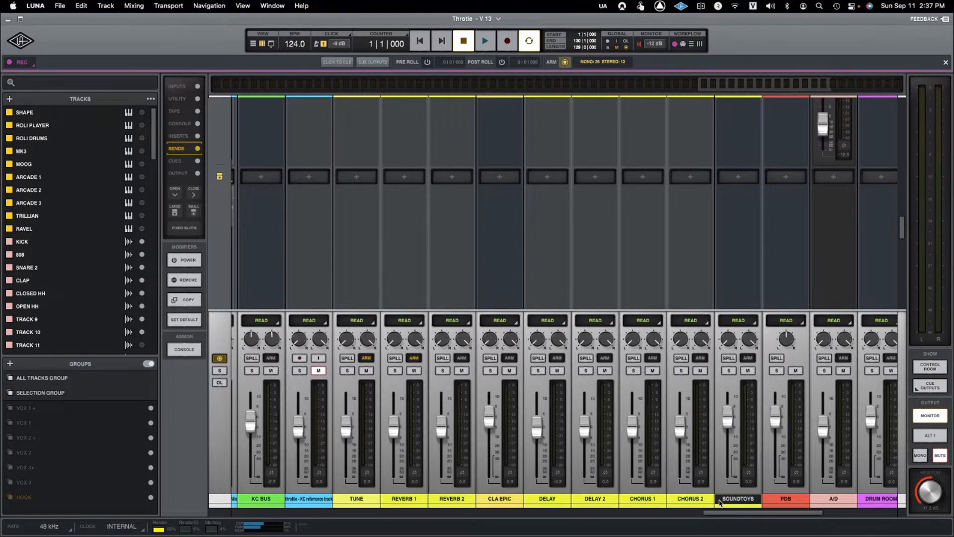
click(362, 499)
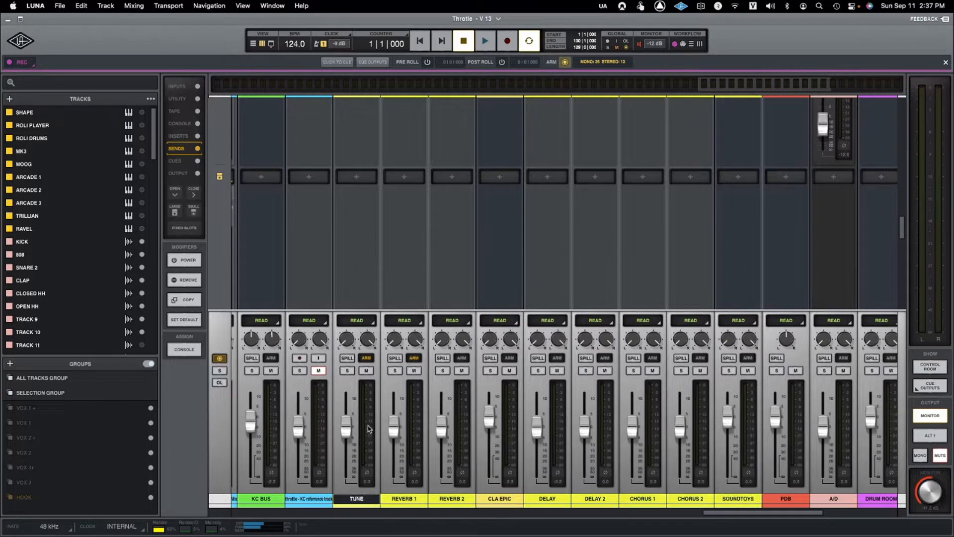
- Bring up the inserts of REVERB 1 and view its Pure Plate reverb settings, closing the plugin when done
scroll(395, 416, up, 10)
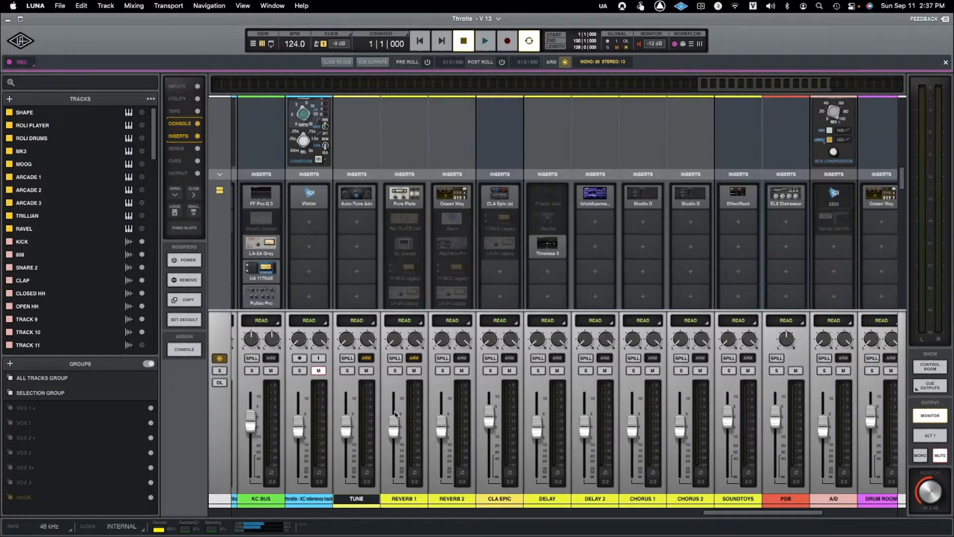
click(420, 499)
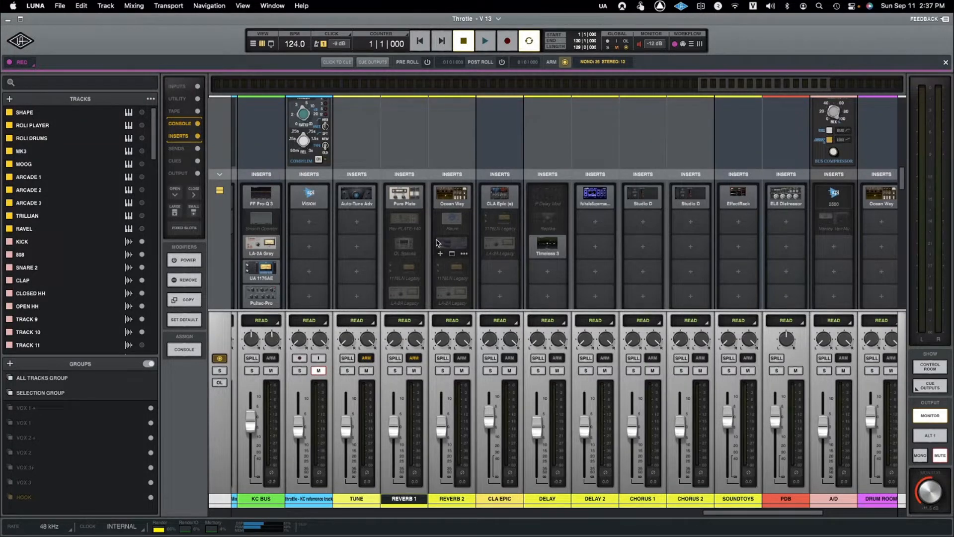
scroll(397, 278, down, 1)
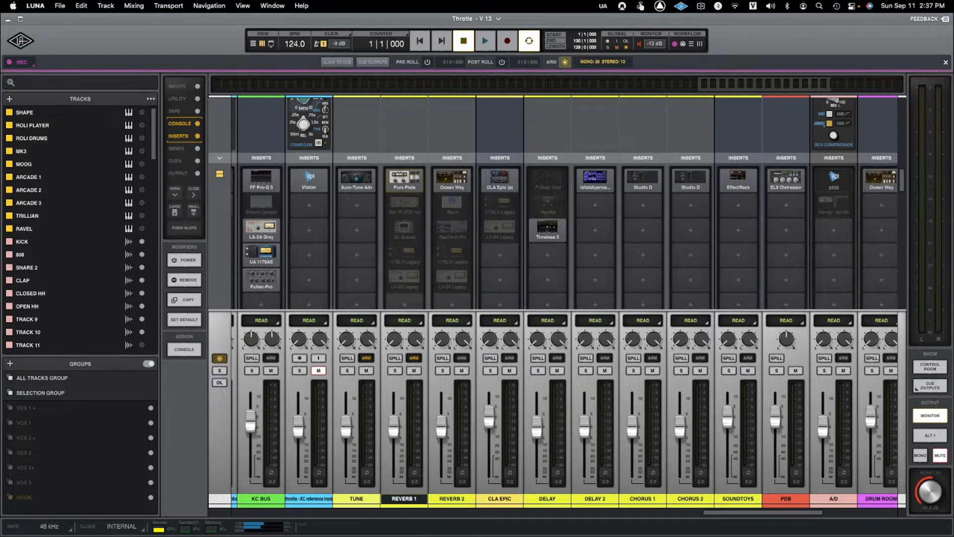
drag(771, 30, 763, 111)
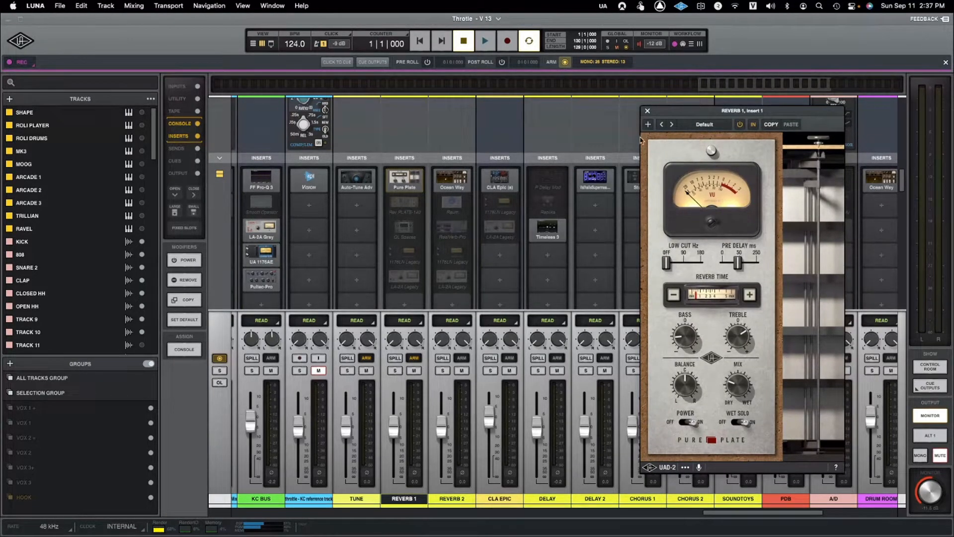
click(647, 111)
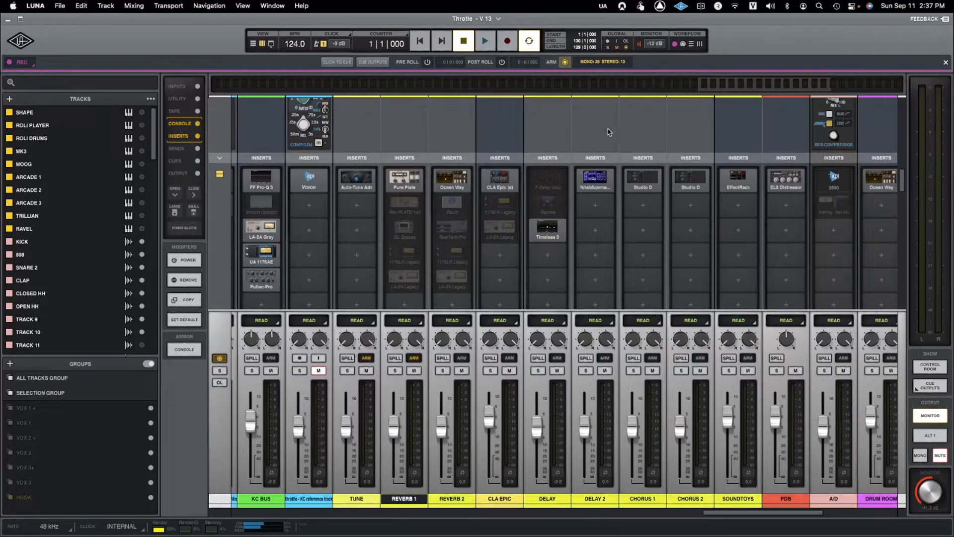
- View the Rev PLATE-140 and Quantum Leap Spaces reverbs on REVERB 1, closing each plugin window
click(404, 204)
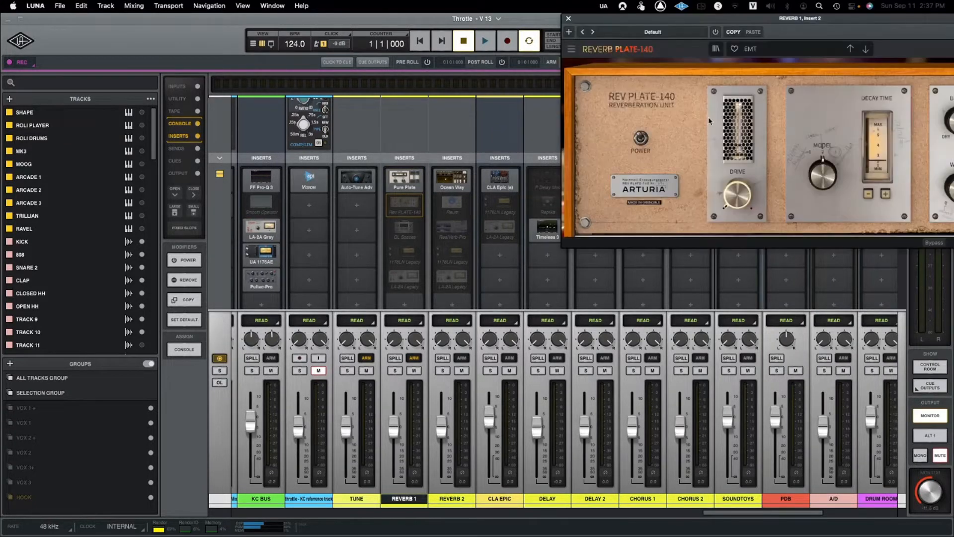
drag(713, 11, 611, 210)
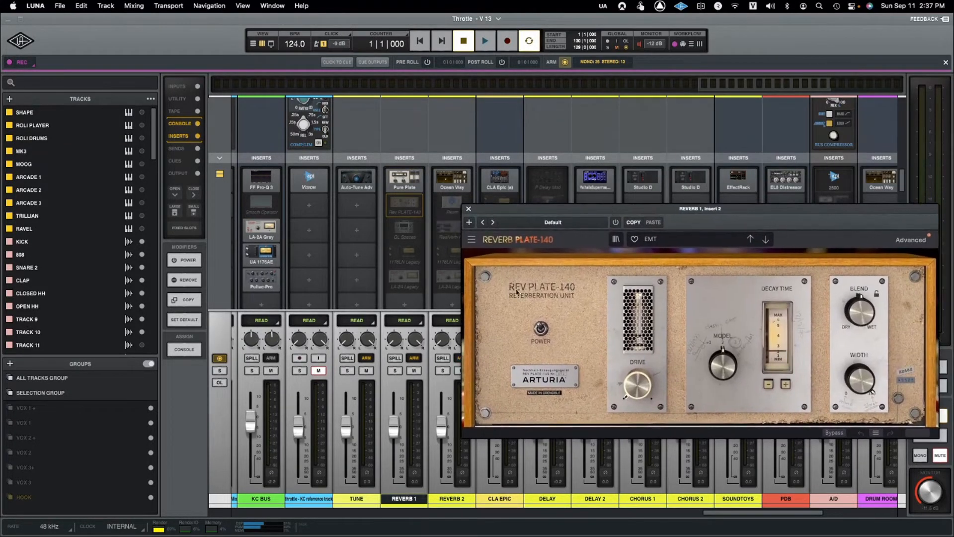
click(468, 209)
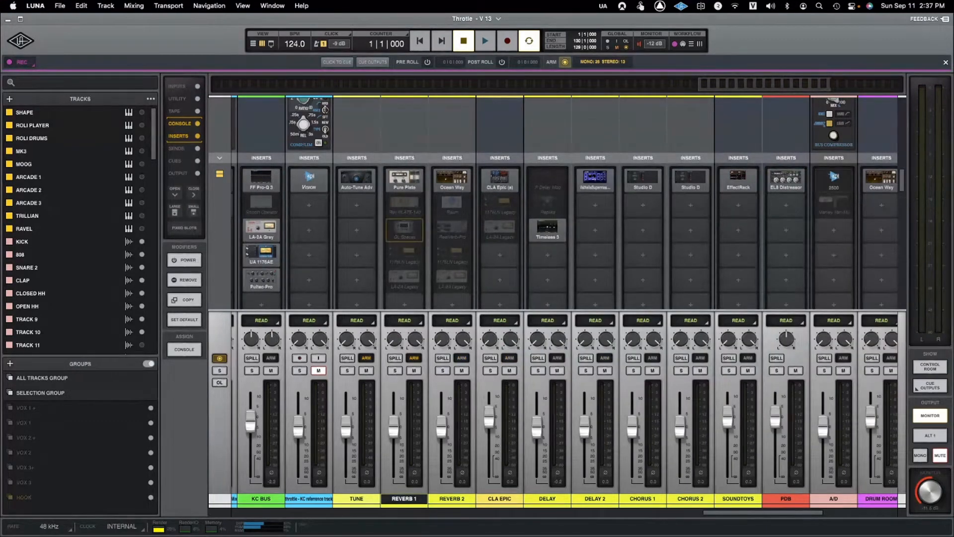
click(404, 229)
drag(735, 12, 594, 154)
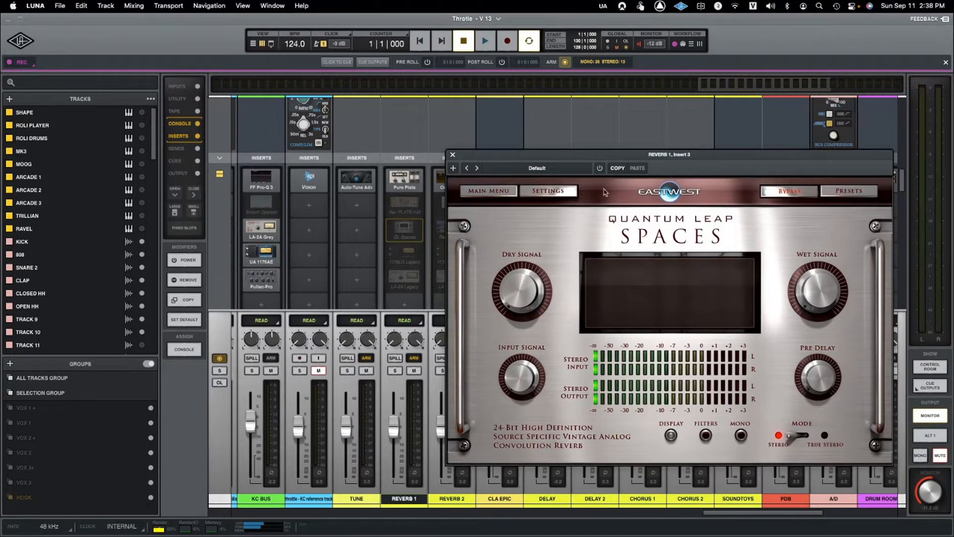
click(452, 155)
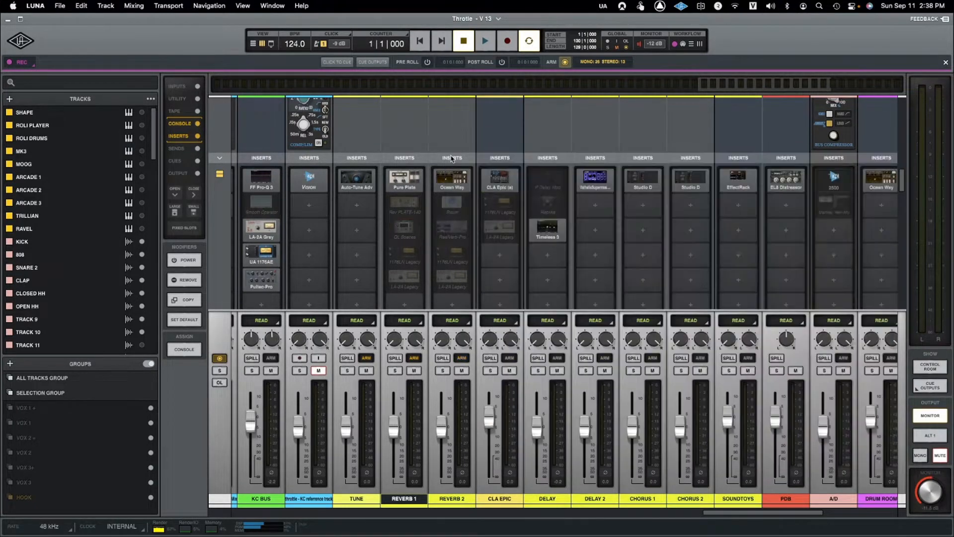
- View the 1176LN Legacy and LA-2A Legacy compressors on REVERB 1, closing each plugin window
click(404, 254)
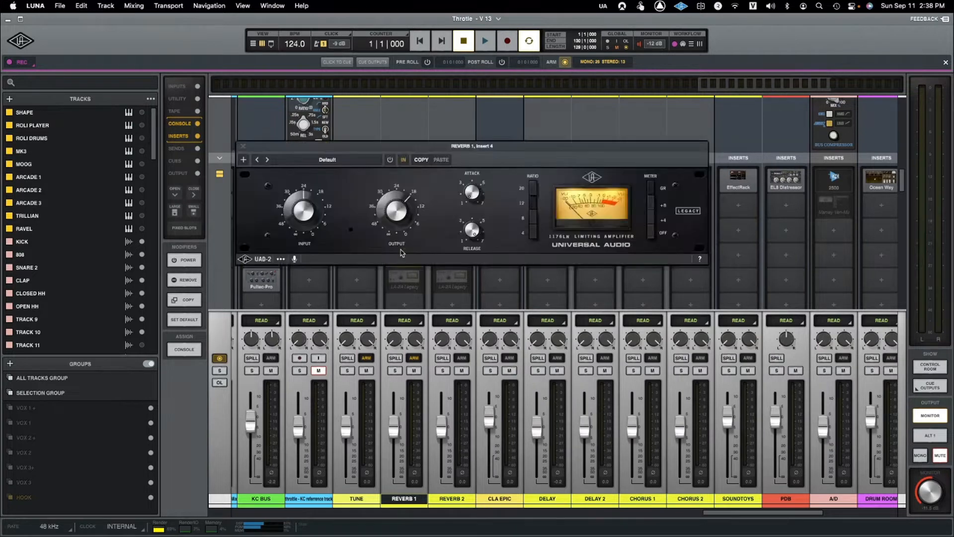
click(243, 146)
click(404, 279)
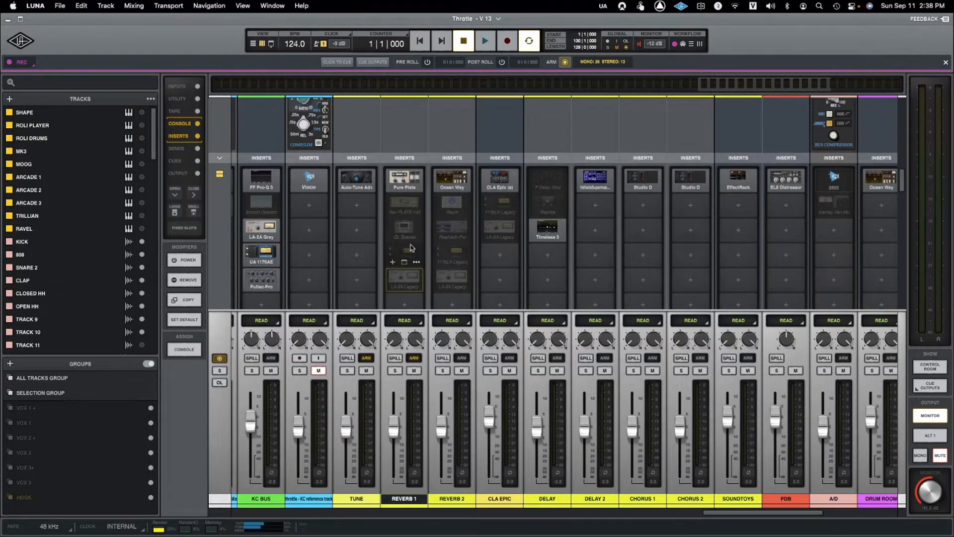
drag(594, 319, 516, 263)
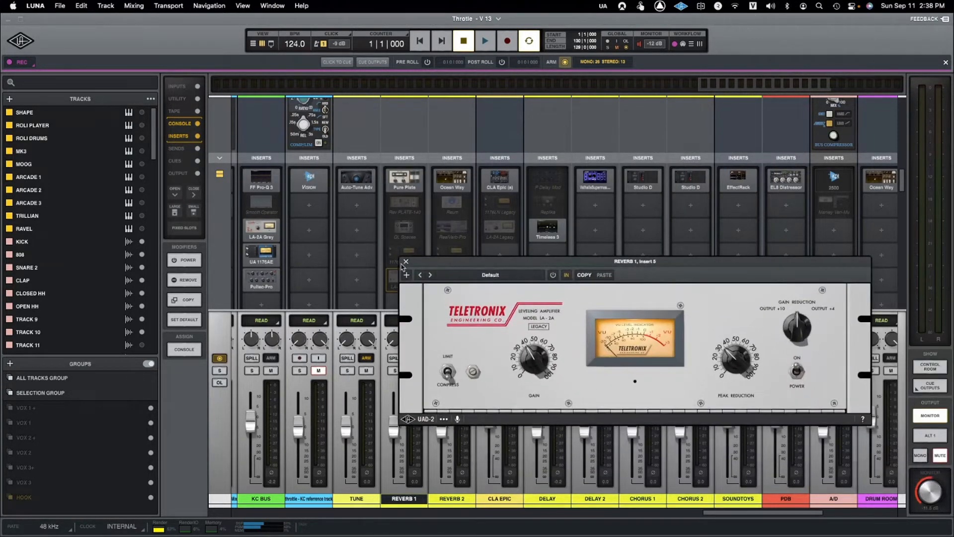
click(405, 262)
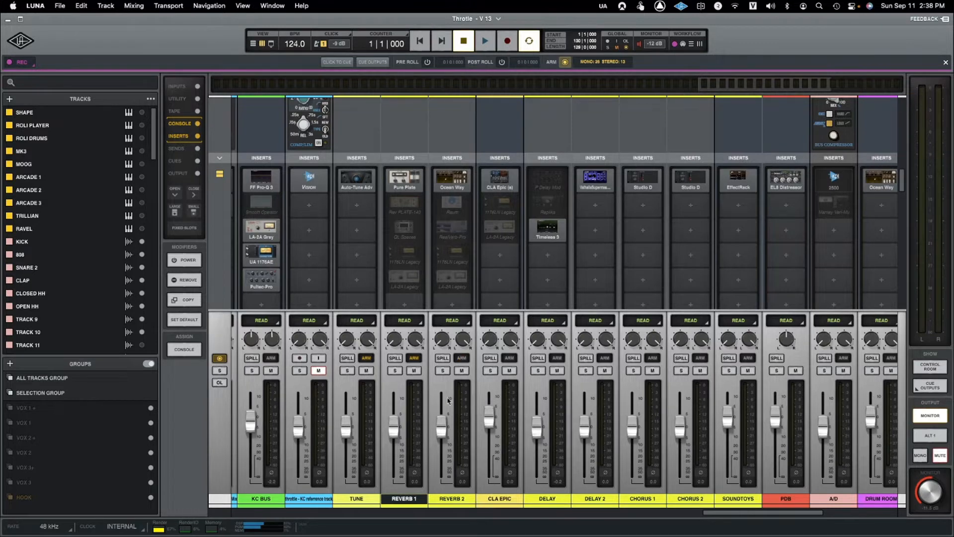
- Select REVERB 2 and view its Ocean Way Studios and Raum reverbs, closing each plugin window
click(432, 498)
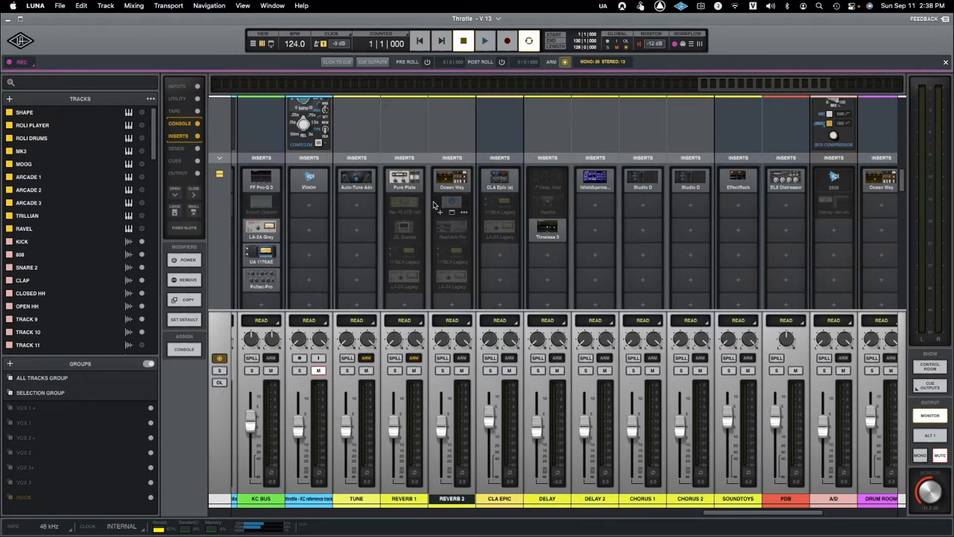
click(452, 179)
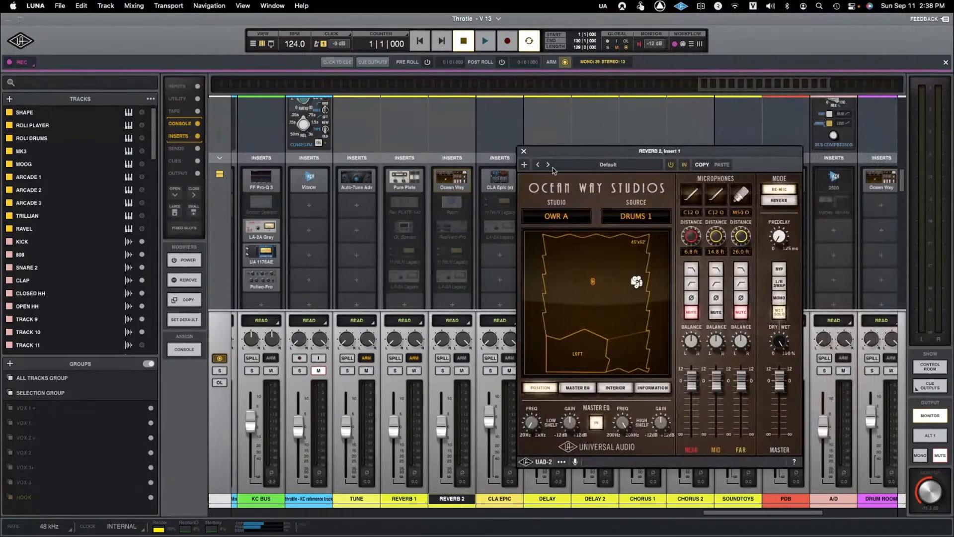
click(524, 151)
click(451, 202)
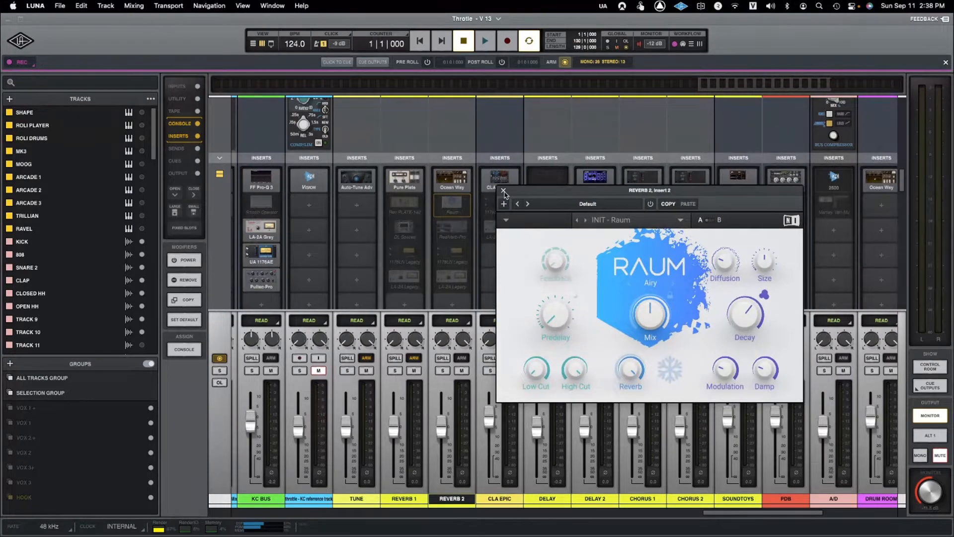
click(504, 190)
- View the RealVerb Pro settings in the third insert of REVERB 2, and close the plugin window
click(451, 227)
drag(628, 172, 578, 140)
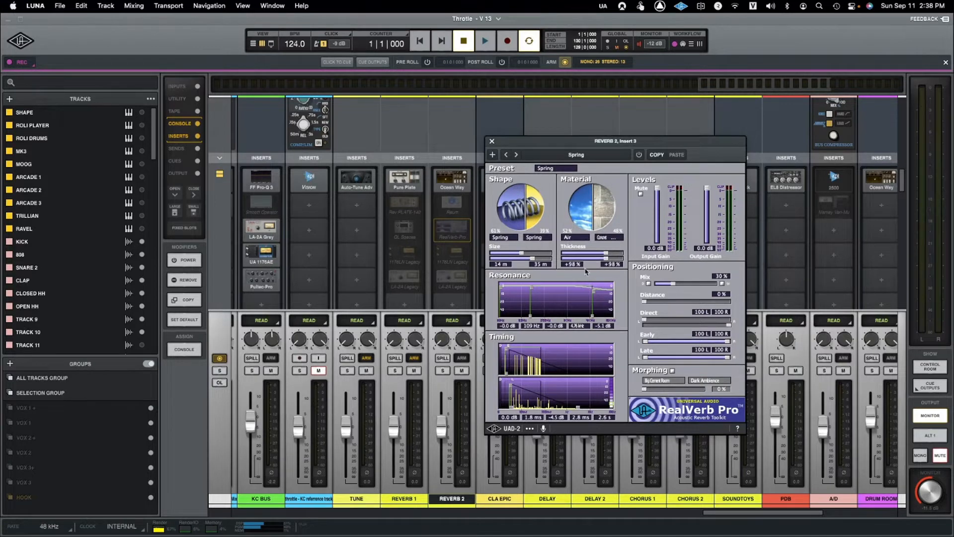
click(492, 142)
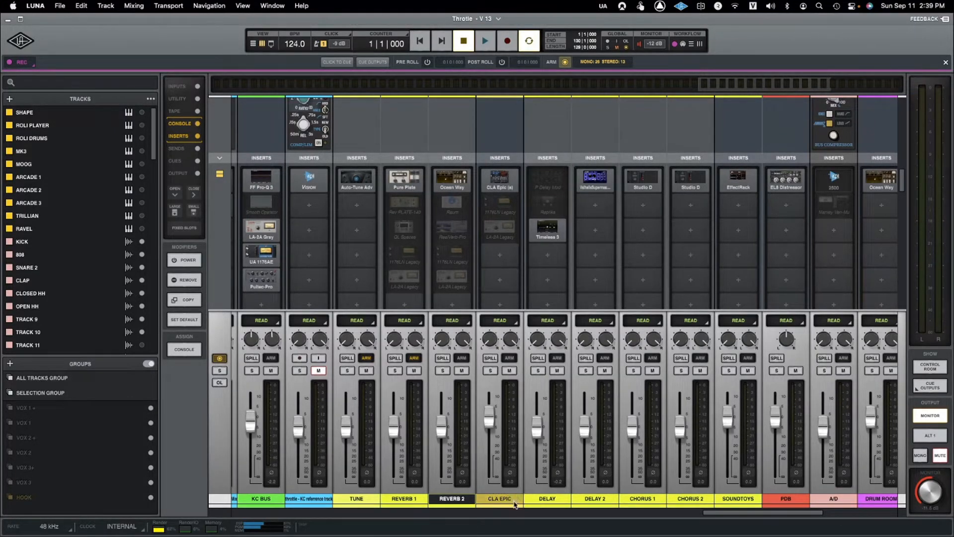
- View the CLA Epic settings on CLA EPIC and the Timeless 3 delay on DELAY, closing each plugin window
click(500, 178)
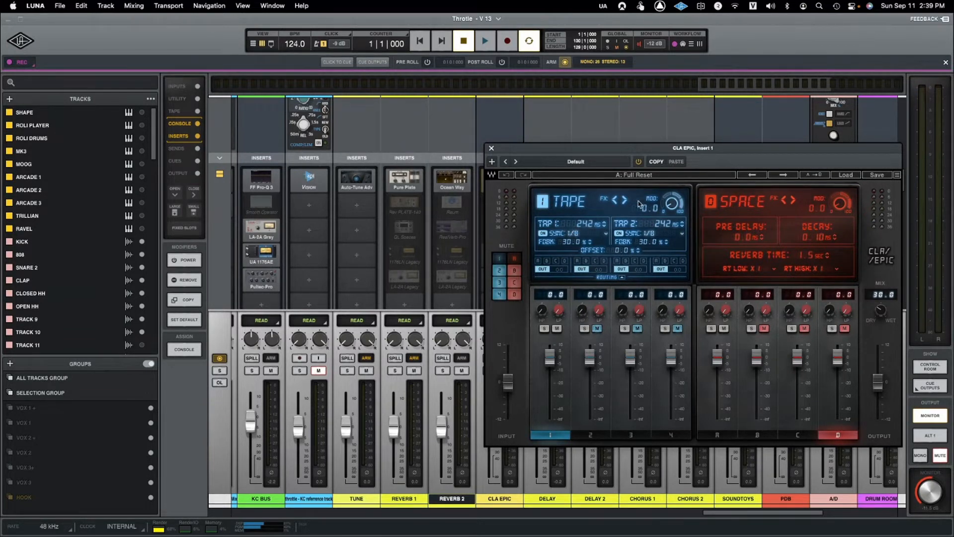
click(491, 148)
click(534, 450)
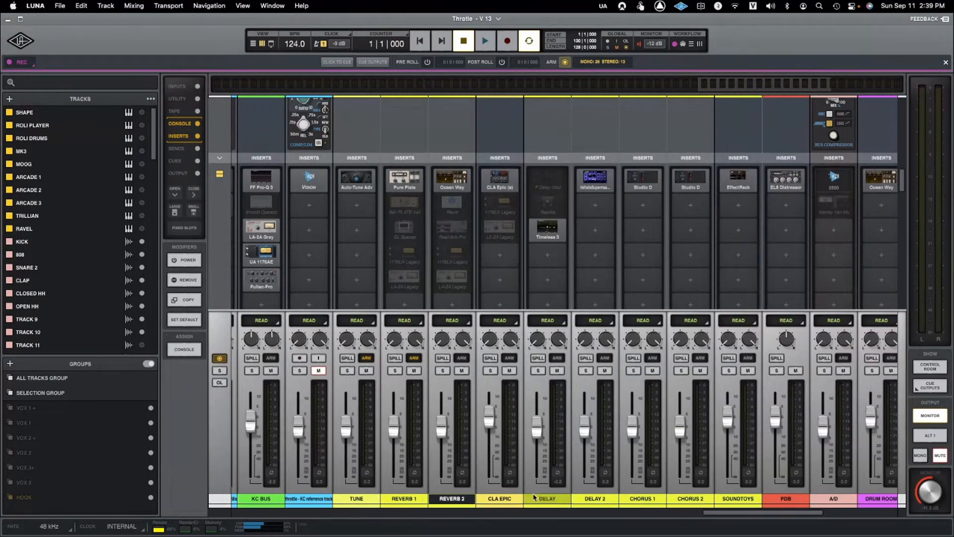
click(547, 230)
drag(646, 155, 681, 159)
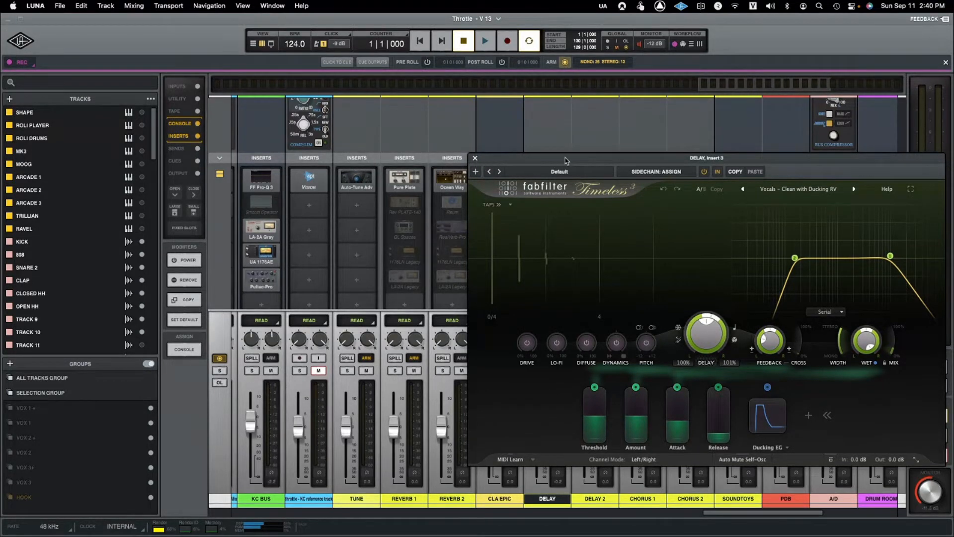
drag(567, 161, 536, 161)
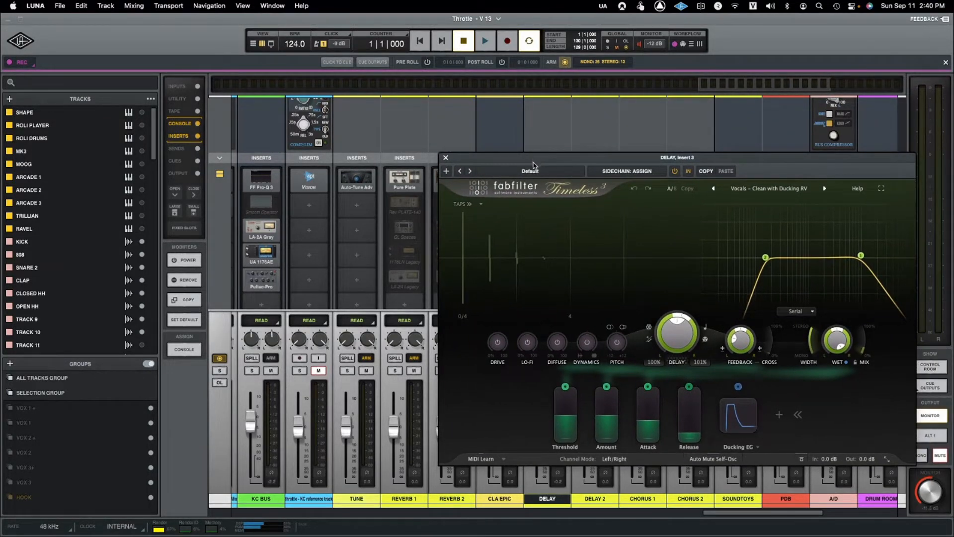
click(446, 158)
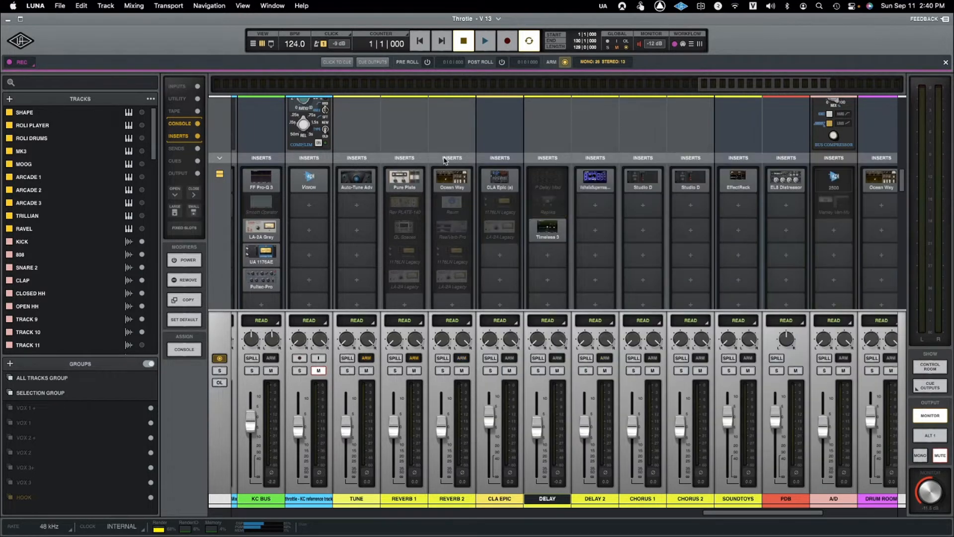
- View the Replika delay settings in the second insert of DELAY, and close the plugin window
click(548, 202)
drag(897, 20, 727, 220)
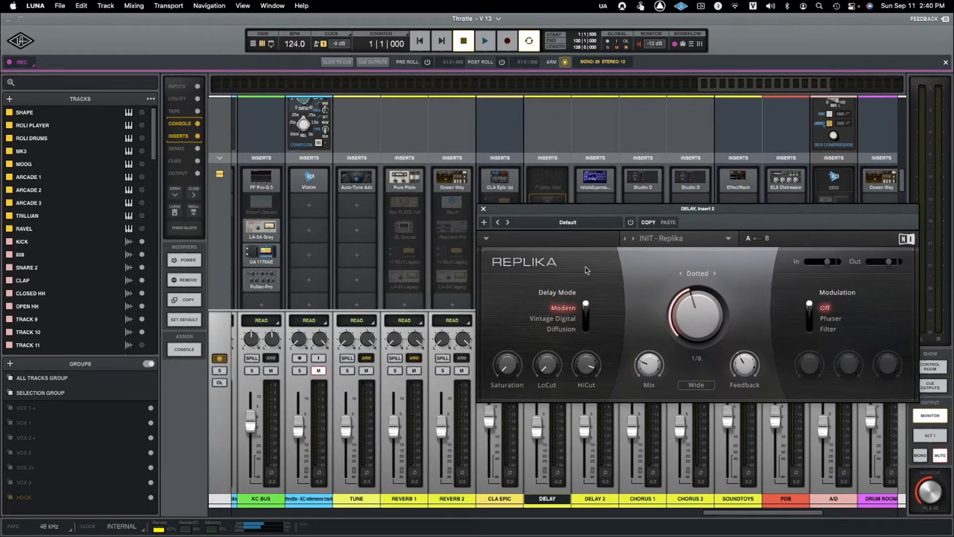
click(484, 209)
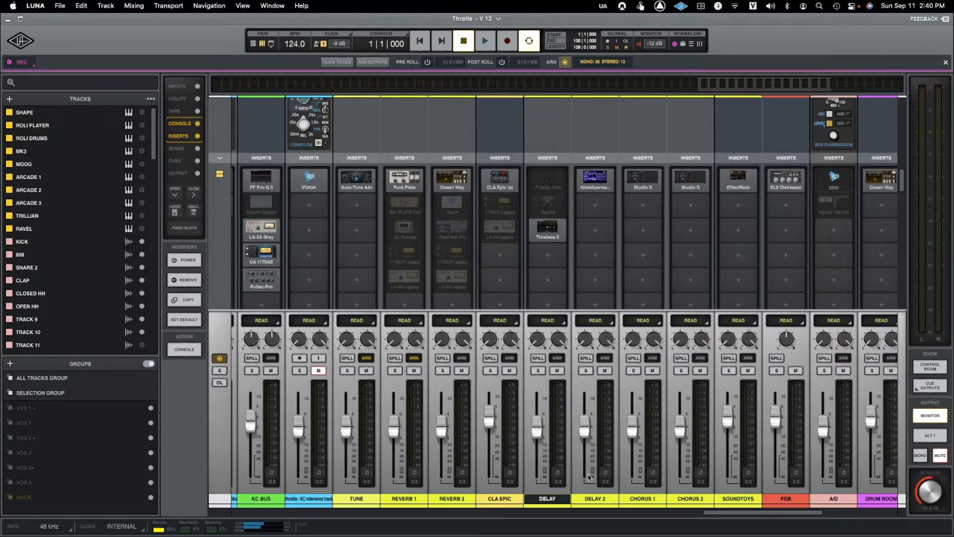
- Select DELAY 2 and view its Valhalla Supermassive settings, closing the plugin window
click(596, 441)
click(595, 178)
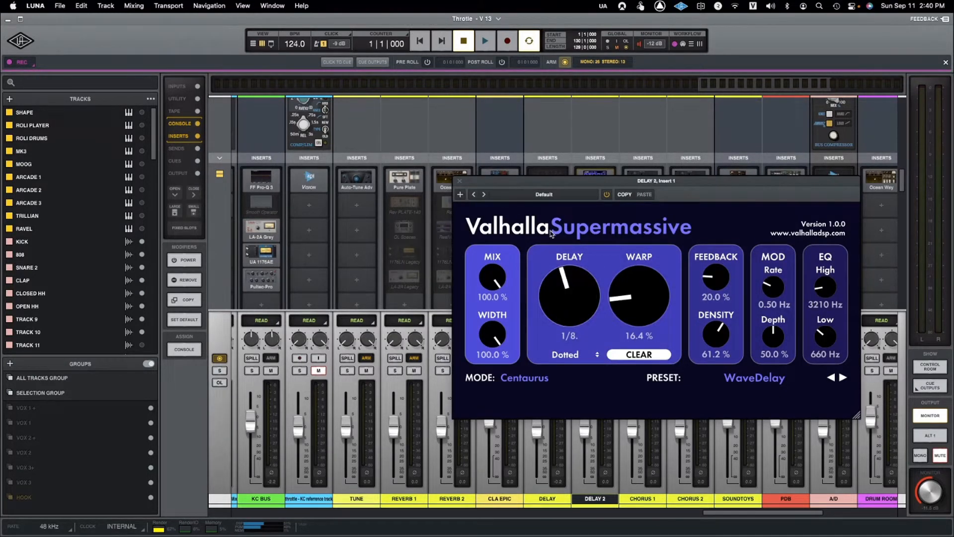
click(459, 183)
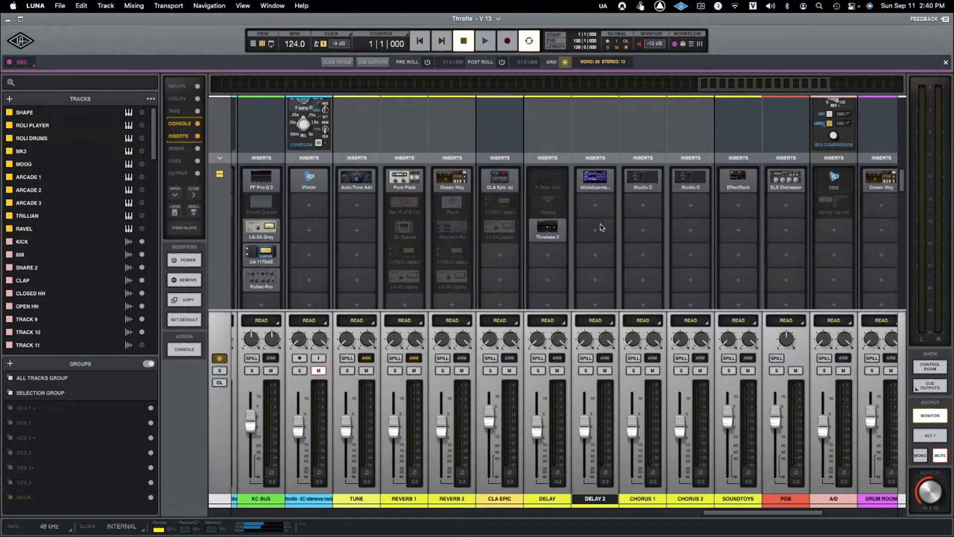
- View the Studio D chorus settings on CHORUS 1 and CHORUS 2, closing each plugin window
click(635, 183)
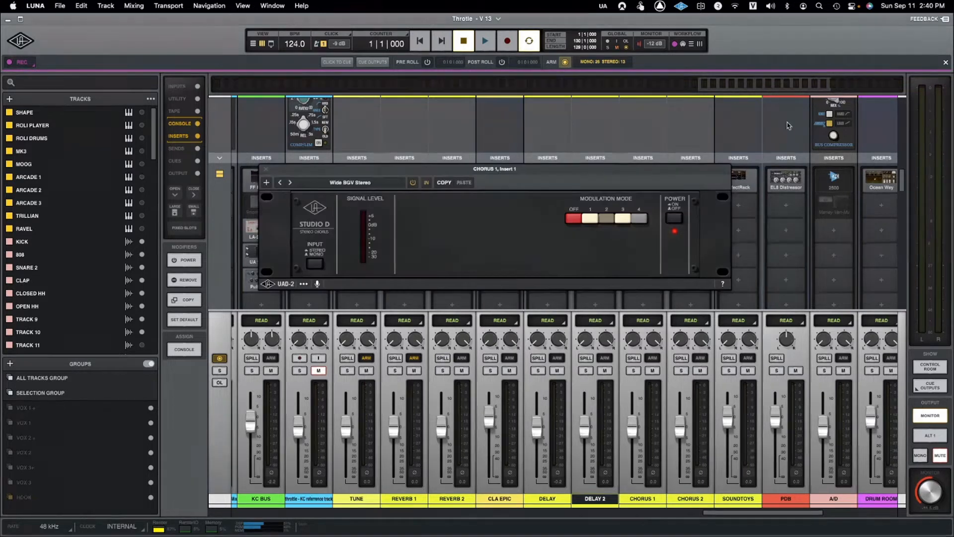
drag(602, 168, 689, 208)
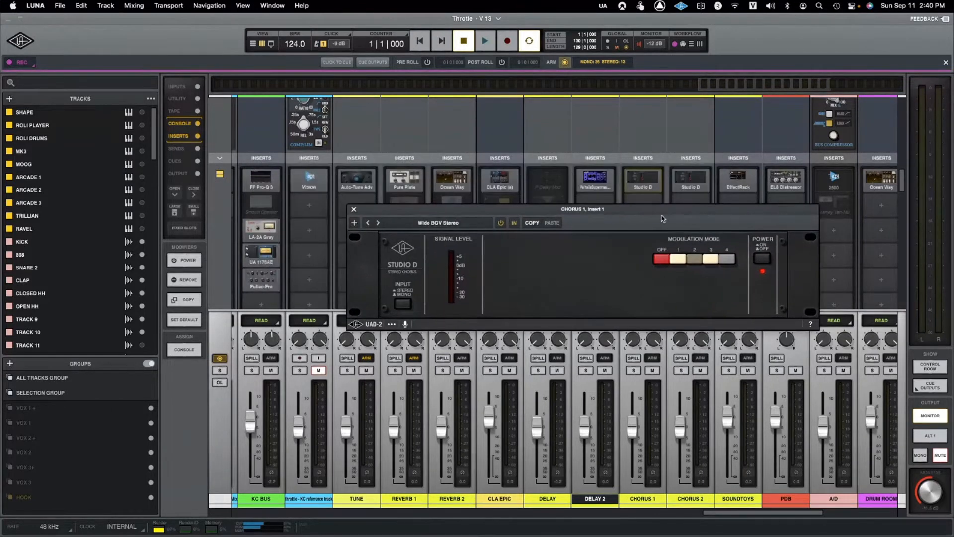
click(353, 212)
click(698, 178)
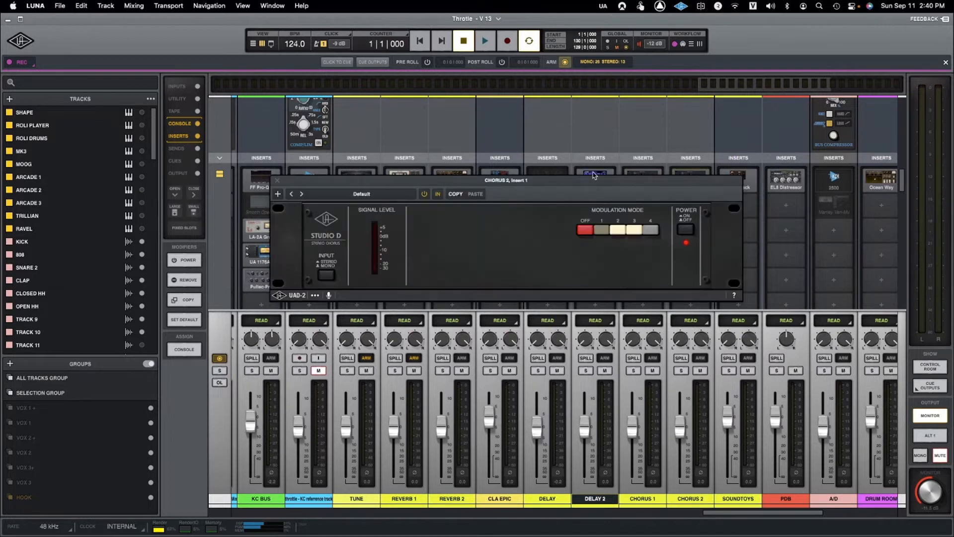
drag(593, 181, 668, 220)
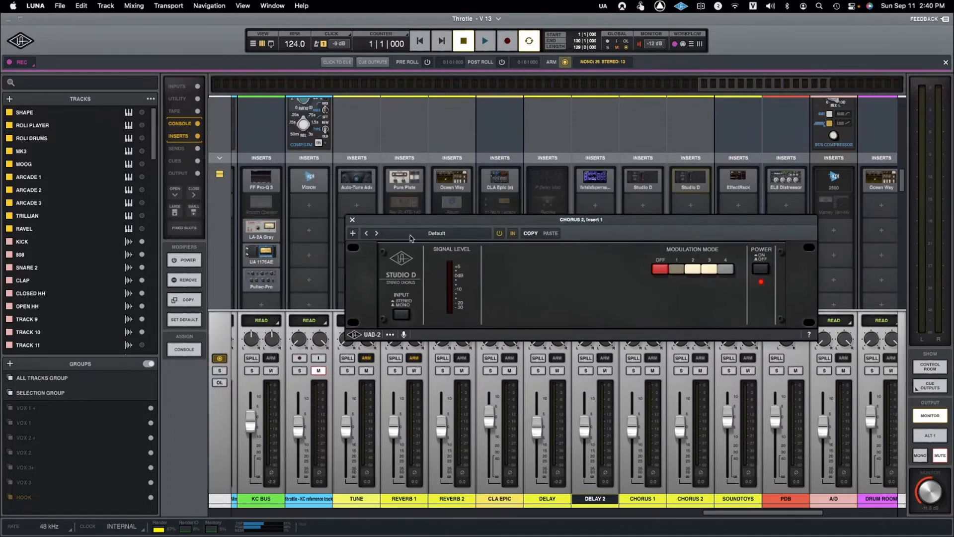
click(352, 221)
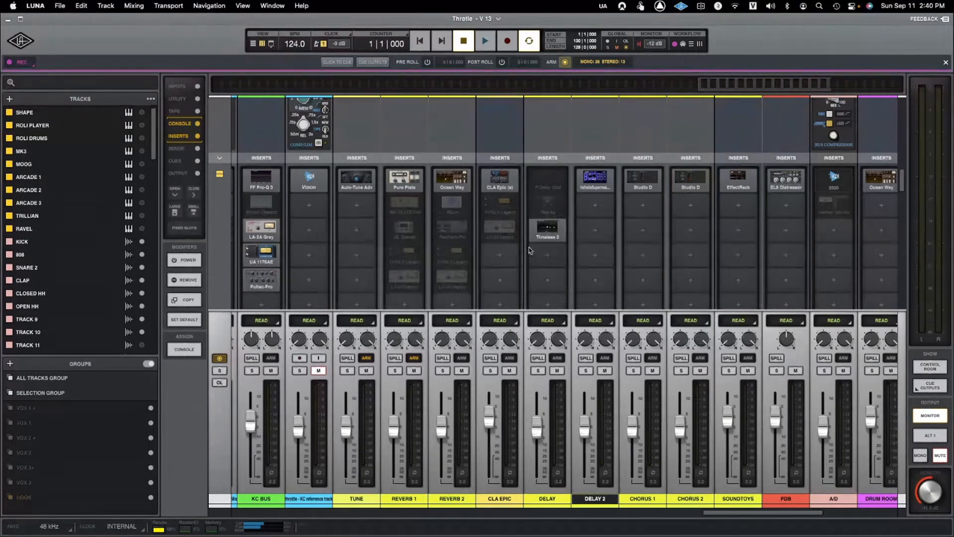
- Look through the effects in the Effect Rack on SOUNDTOYS, add the Decapitator to the rack, and close the plugin window
click(739, 177)
drag(744, 191, 766, 30)
scroll(815, 366, down, 3)
scroll(815, 367, down, 3)
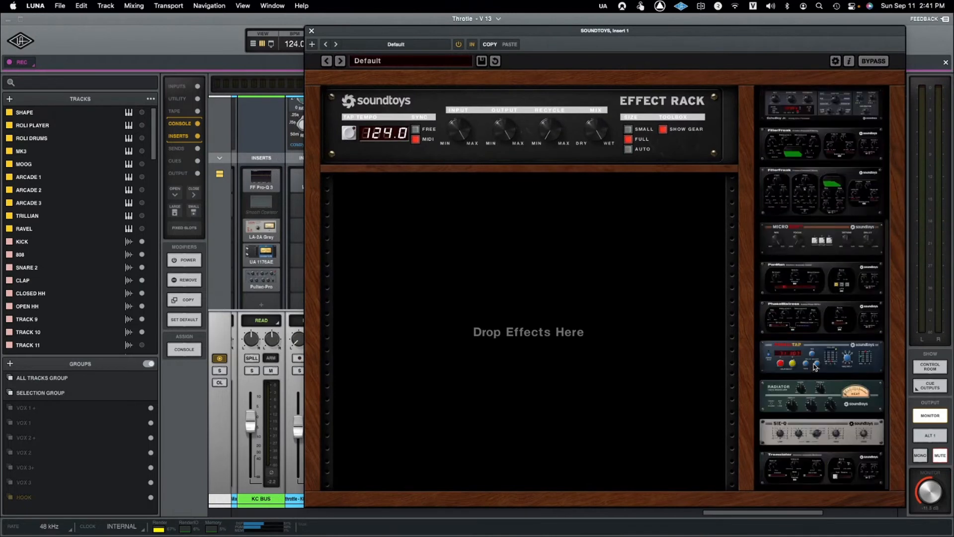
scroll(815, 367, up, 5)
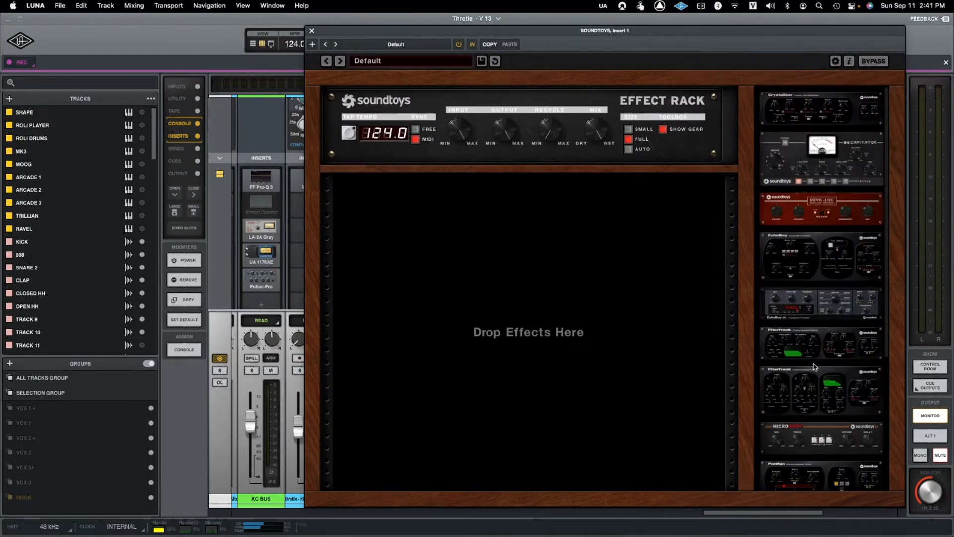
drag(841, 166, 471, 252)
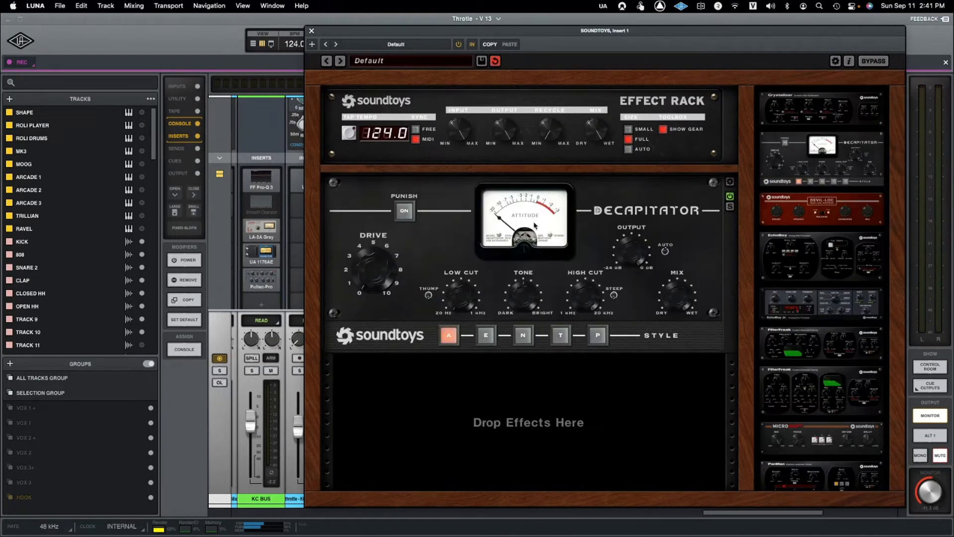
click(312, 31)
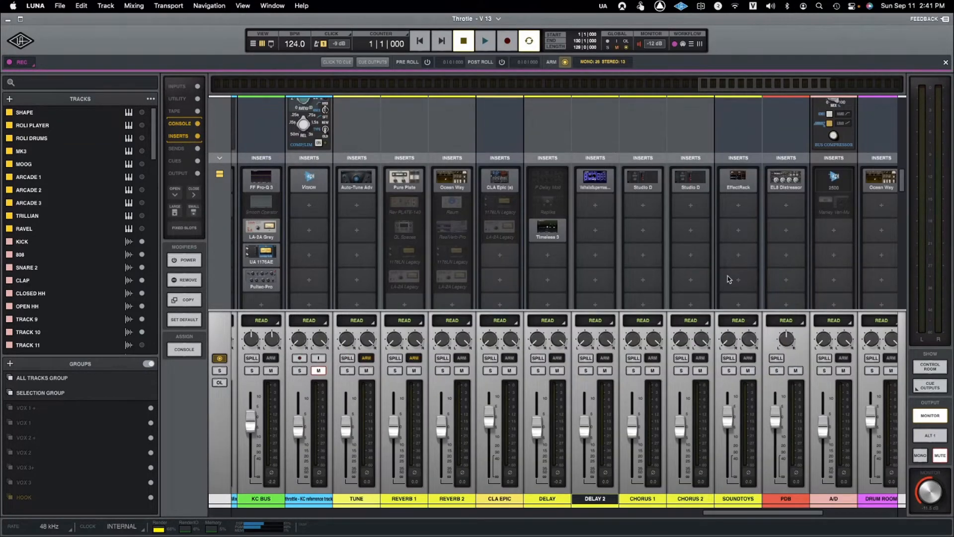
- Review the effect return channels and view the Pure Plate mix and wet solo settings on REVERB 1, closing the plugin window
scroll(642, 265, left, 5)
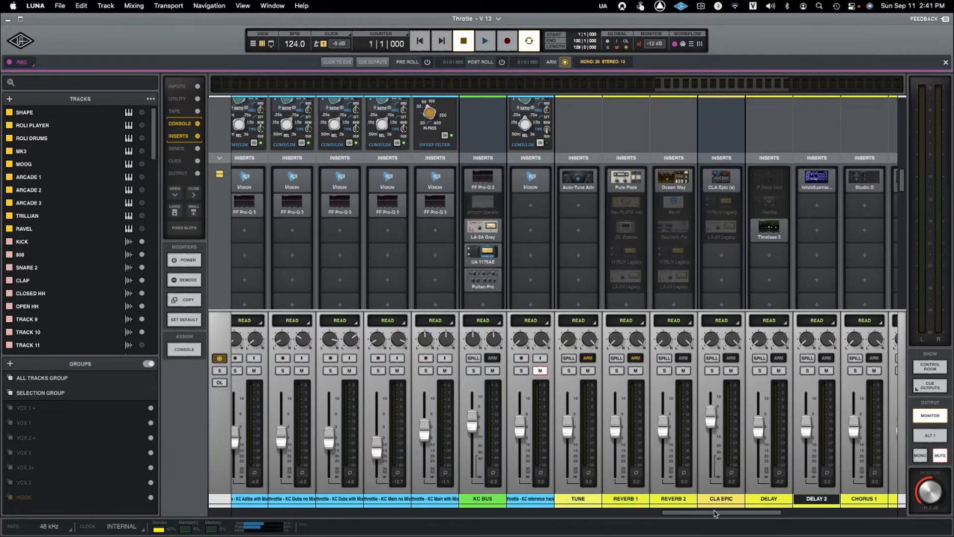
drag(715, 517, 725, 517)
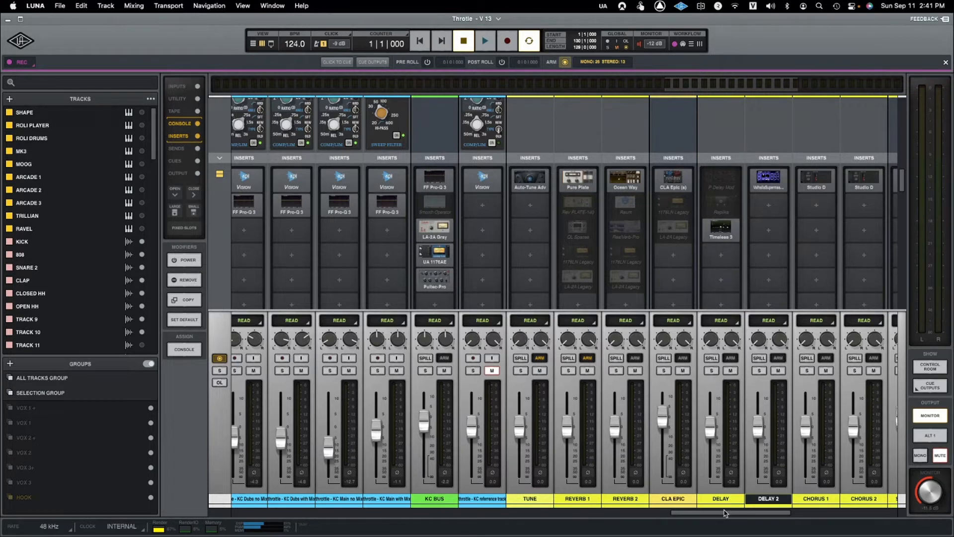
drag(725, 512, 748, 518)
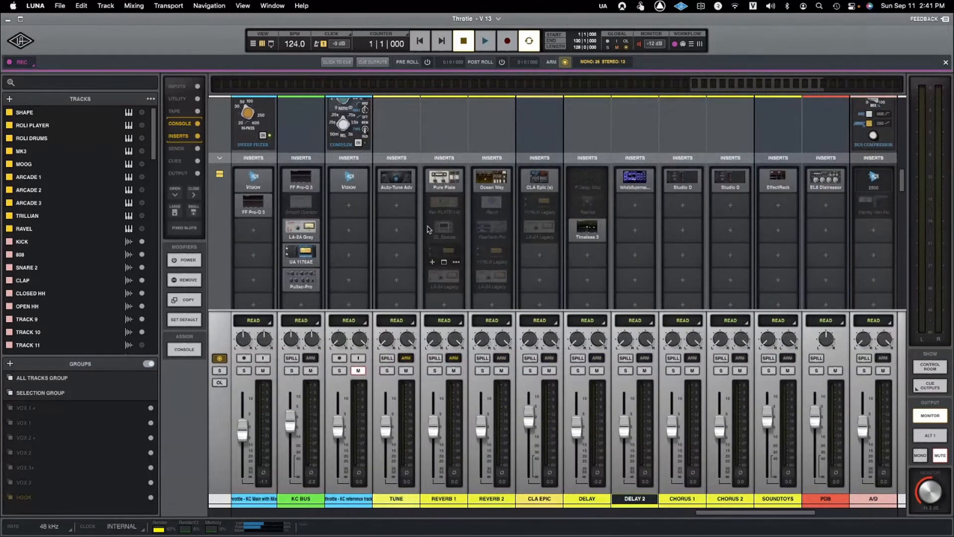
click(433, 183)
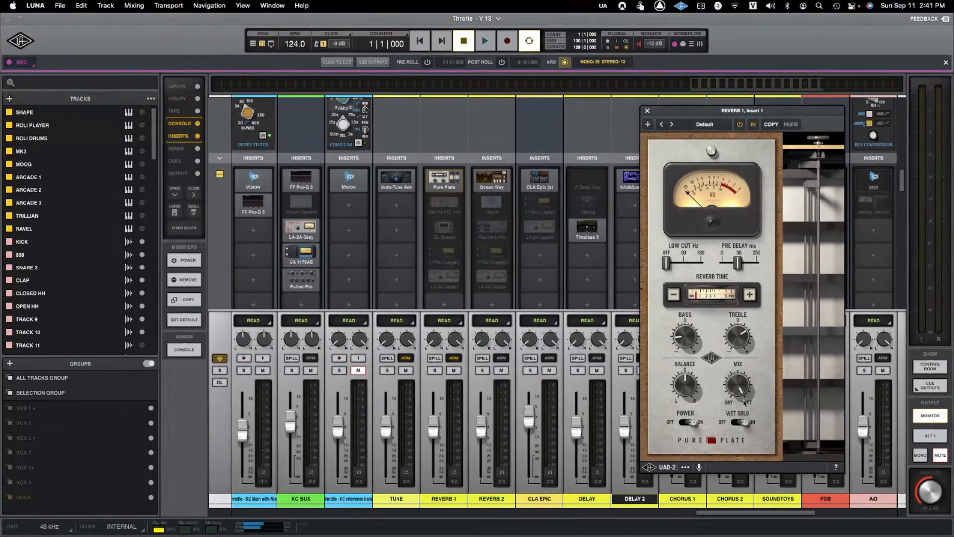
click(648, 112)
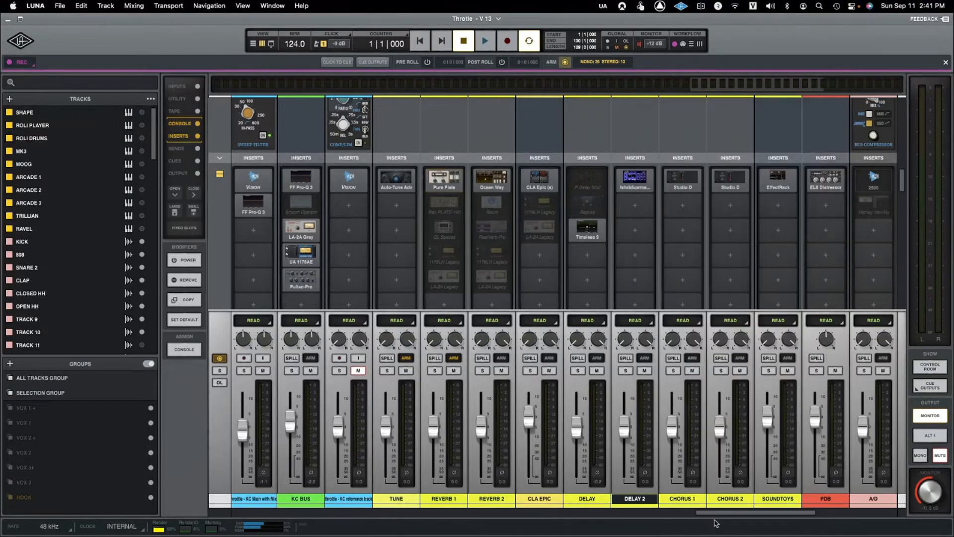
- Move the REVERB 1 send level on DUCK HK MAIN up and down, leaving it at about -20.2 dB
drag(715, 523, 440, 535)
scroll(512, 278, down, 5)
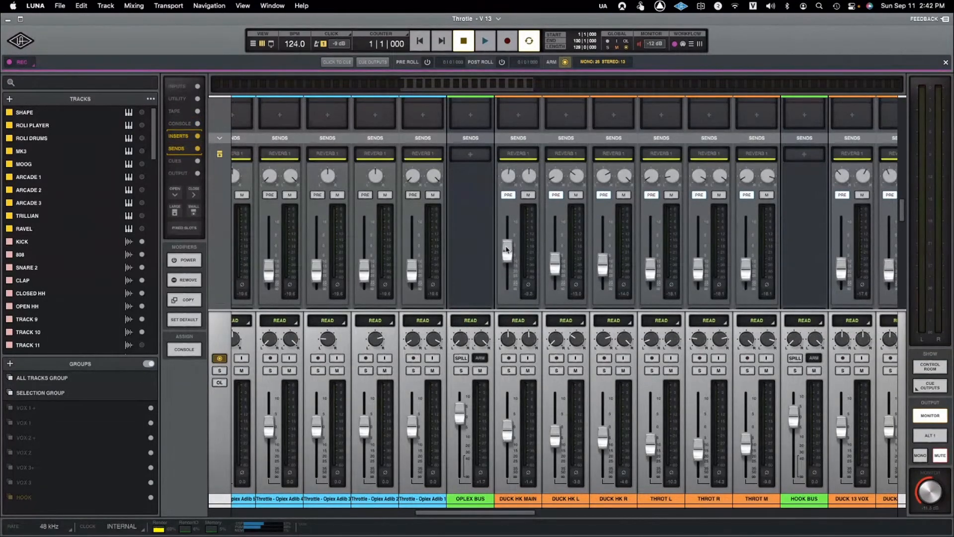
drag(507, 249, 509, 258)
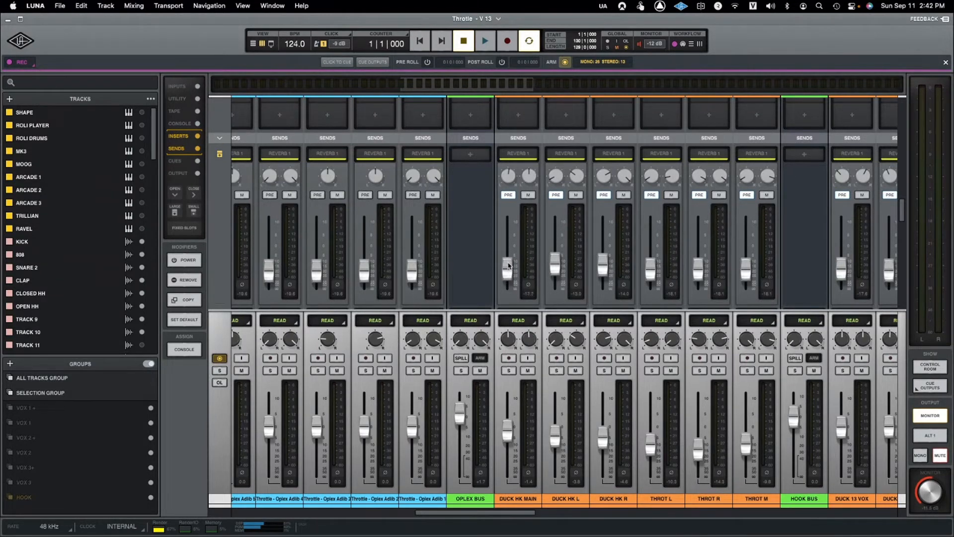
drag(511, 251, 514, 256)
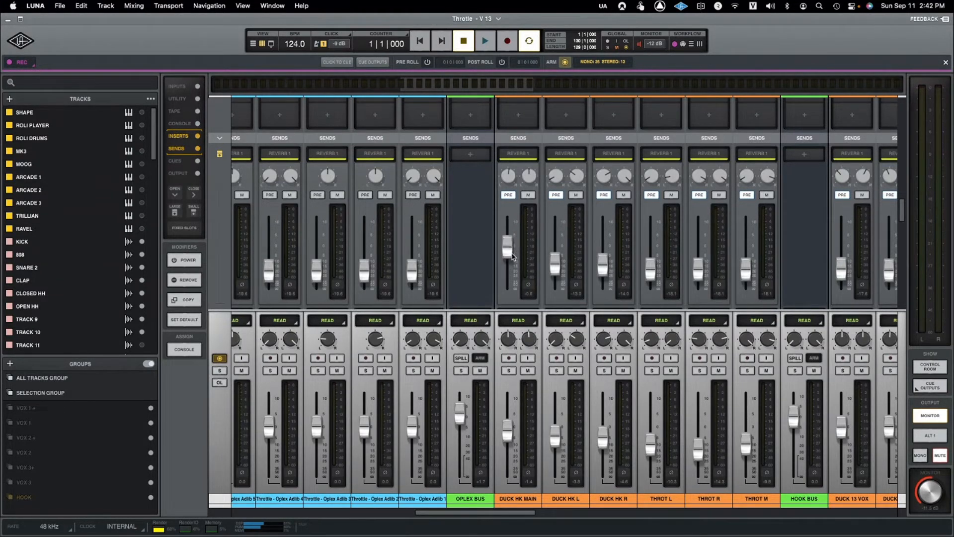
mouse_move(515, 289)
mouse_down()
mouse_move(516, 244)
mouse_move(516, 292)
mouse_up()
- Look over the other vocals' REVERB 1 sends, start playback, and solo the DUCK HK R track
drag(524, 512, 647, 534)
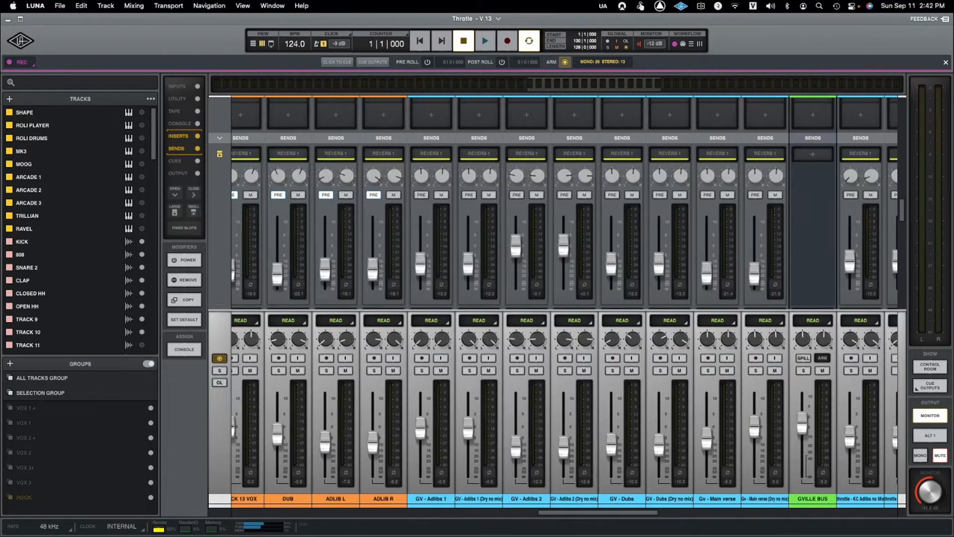
drag(647, 514, 489, 514)
key(space)
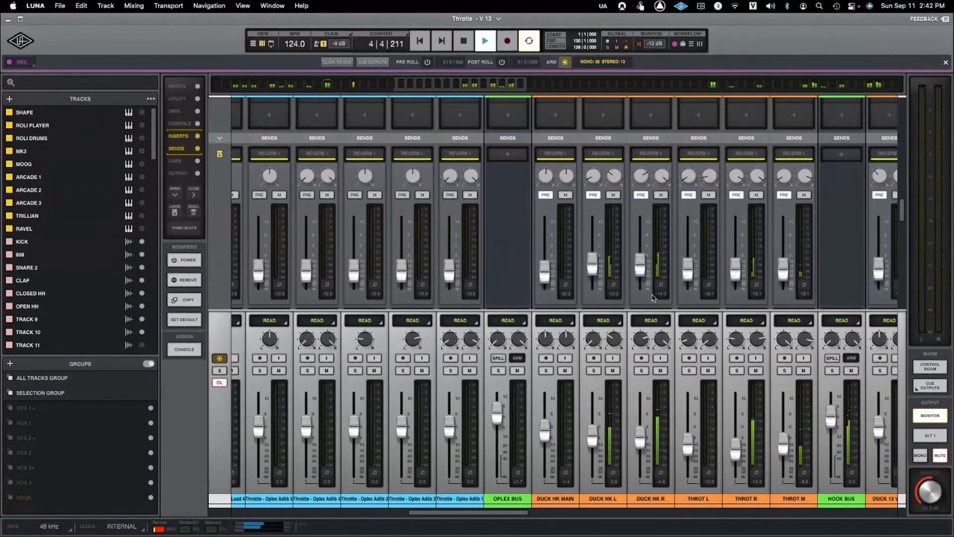
click(642, 371)
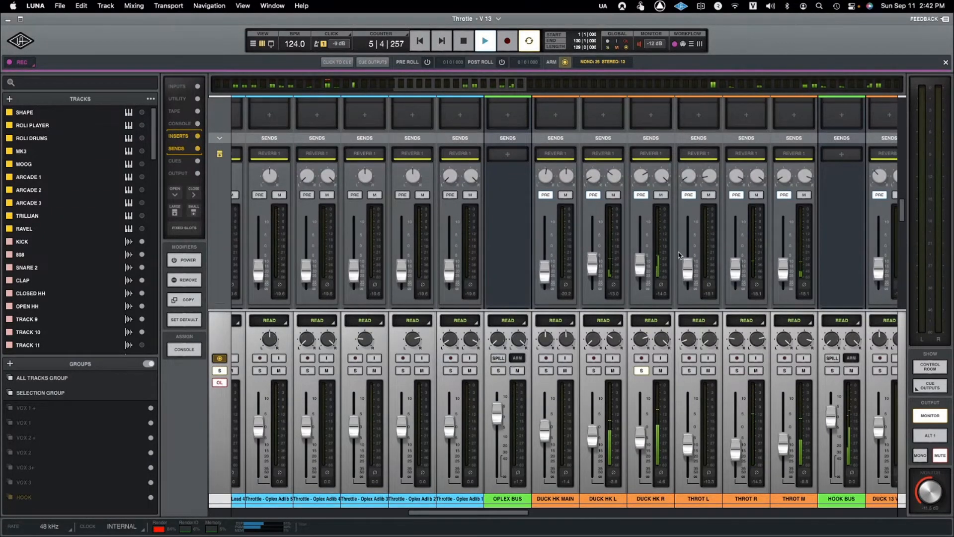
scroll(685, 231, up, 3)
scroll(686, 238, down, 4)
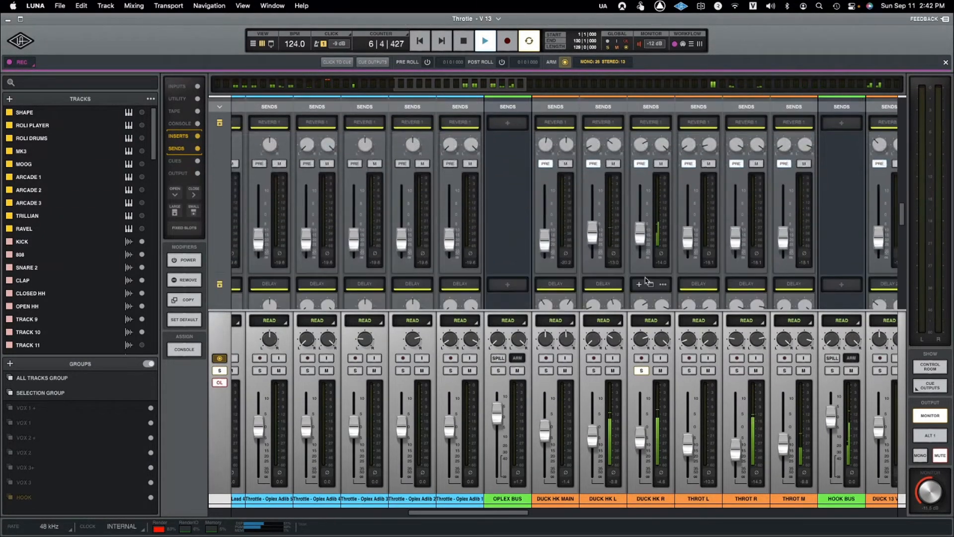
- Audition the REVERB 1 send on DUCK HK R at about +11.7 dB, lower it to about -16.8 dB, and end the solo and playback
drag(640, 239, 644, 194)
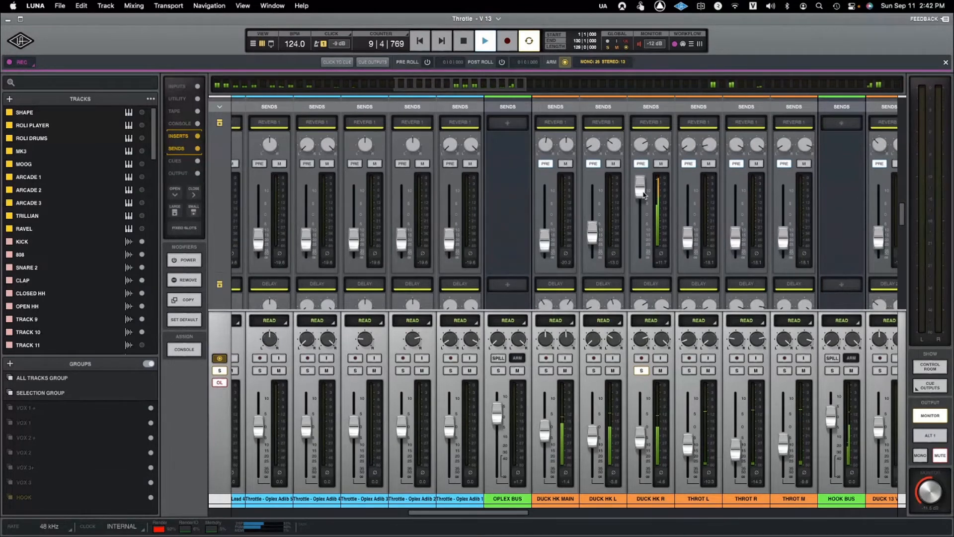
drag(644, 194, 648, 240)
click(641, 370)
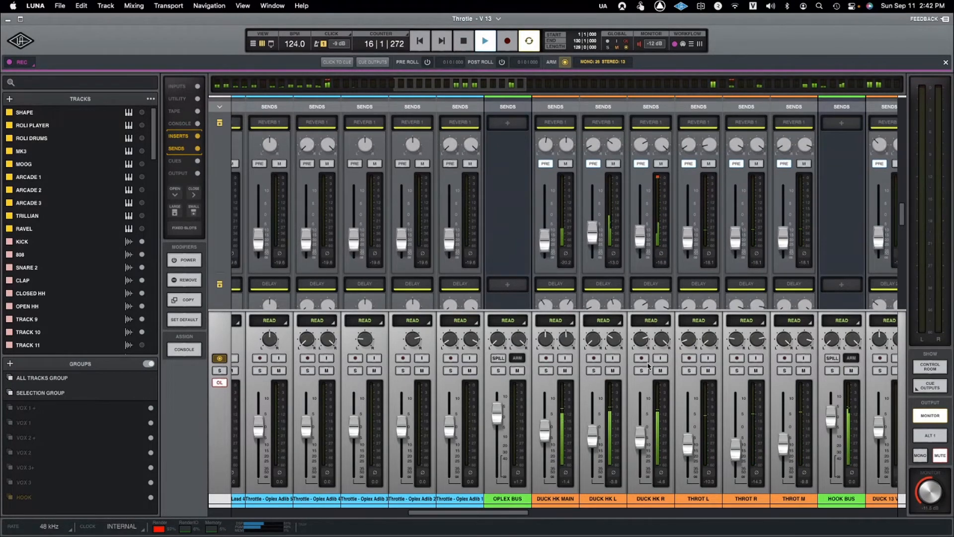
key(space)
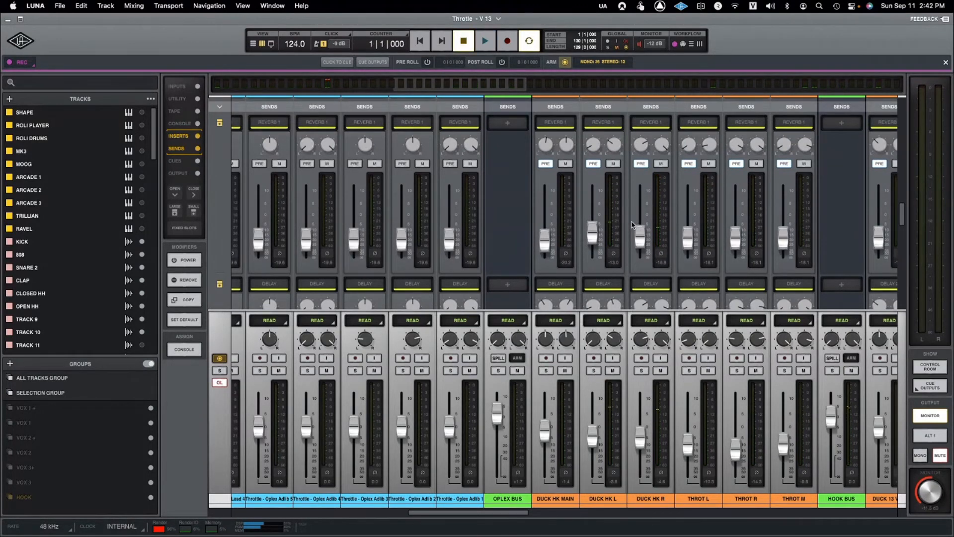
- Examine the DELAY and DELAY 2 send levels on the hook and DUCK 13 vocal tracks
drag(514, 515, 542, 530)
scroll(522, 243, down, 10)
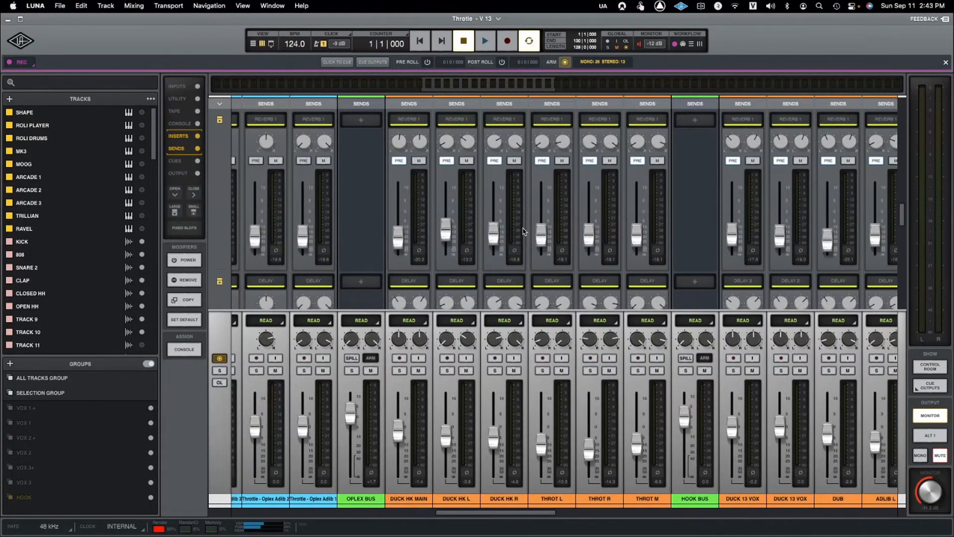
scroll(523, 231, up, 4)
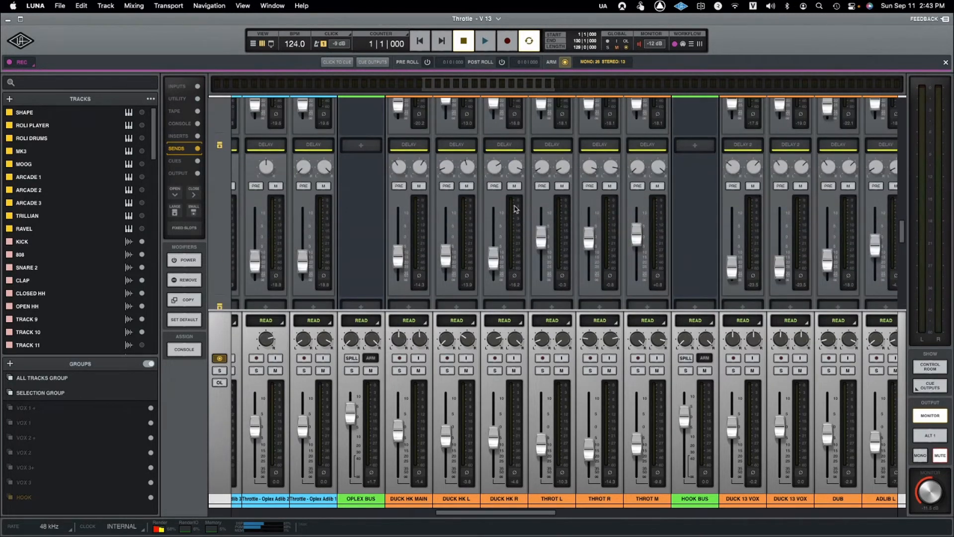
scroll(515, 209, down, 5)
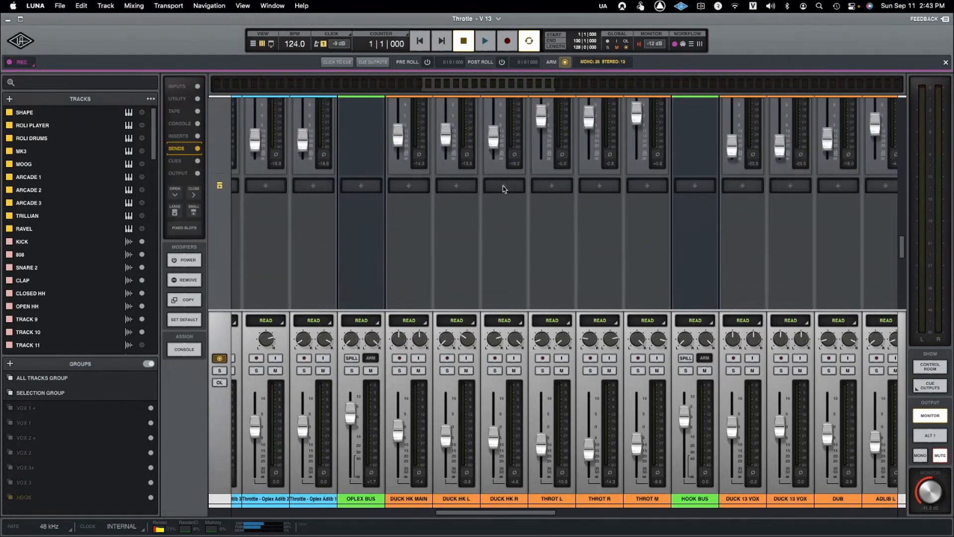